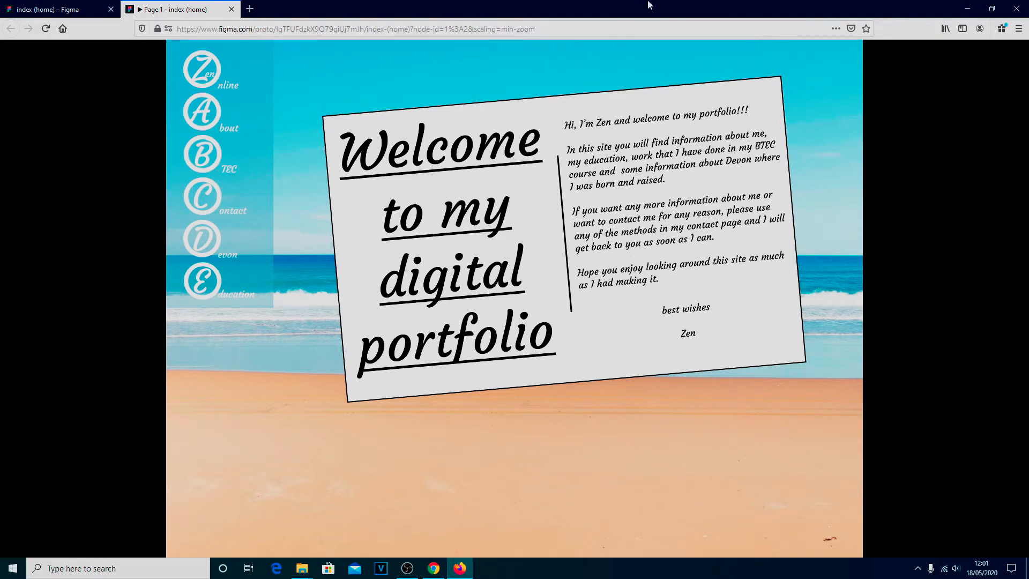
Switch to the digital portfolio 1 project in Chrome and rename the Untitled file as base
{"action": "left_click", "coordinate": [434, 568]}
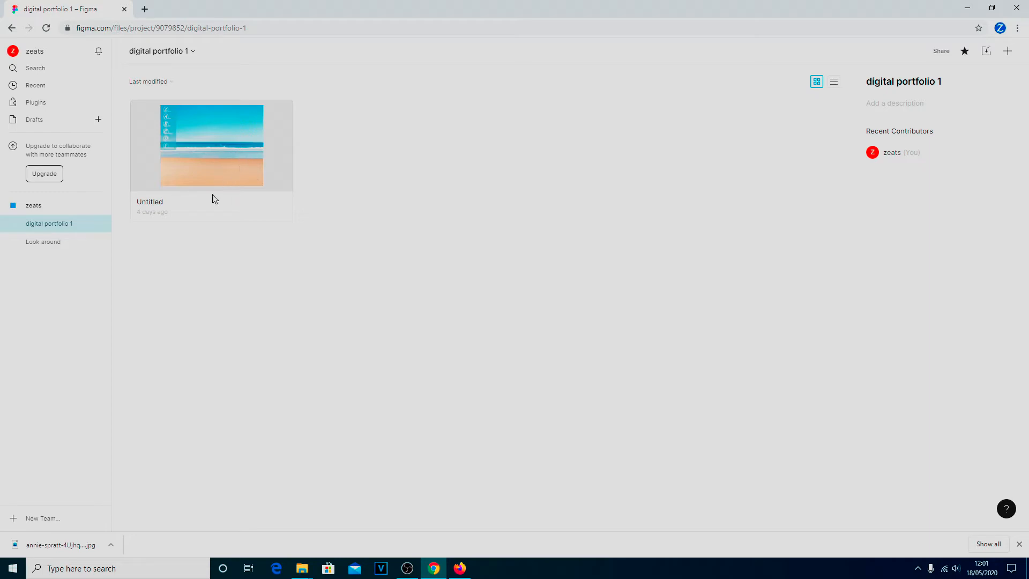
{"action": "left_click", "coordinate": [156, 207]}
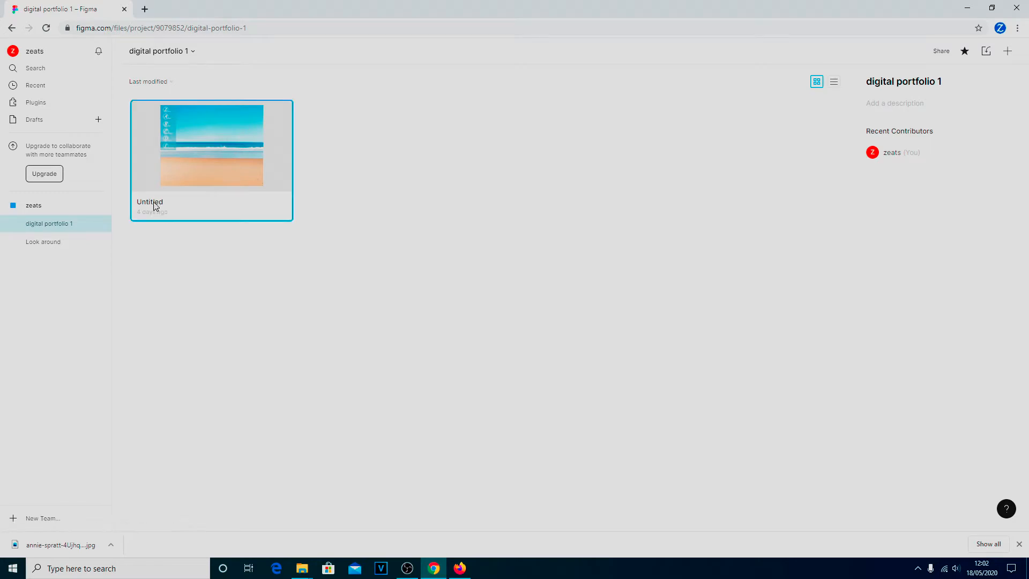
{"action": "right_click", "coordinate": [156, 207]}
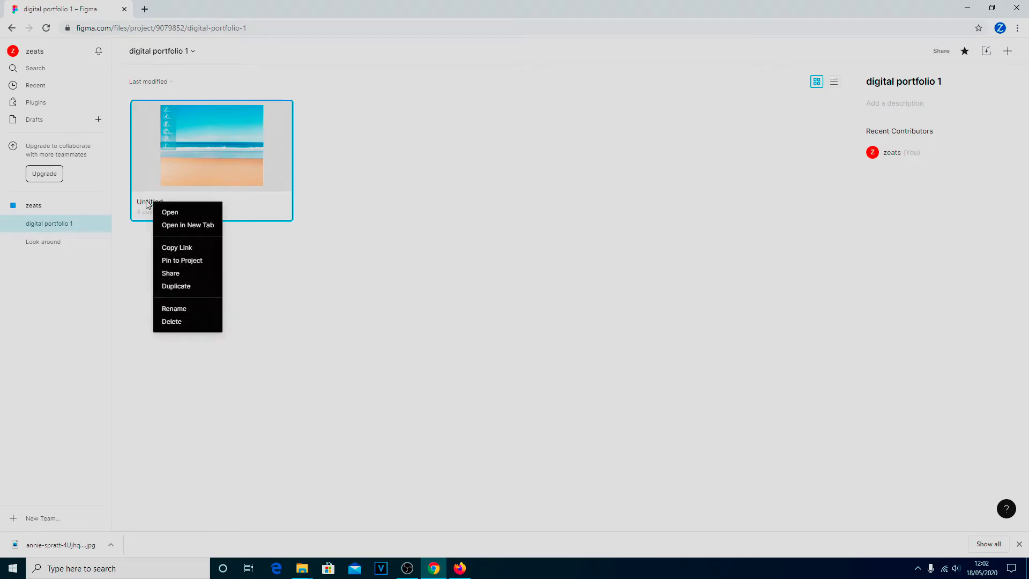
{"action": "left_click", "coordinate": [185, 309]}
{"action": "type", "text": "base"}
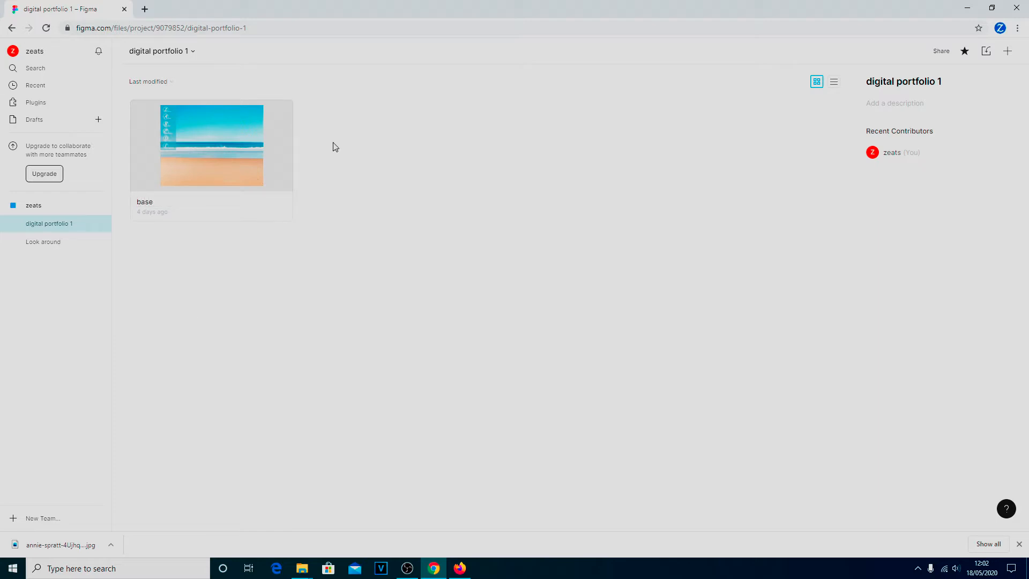
Duplicate the base file and rename the copy as index (home)
{"action": "right_click", "coordinate": [208, 162]}
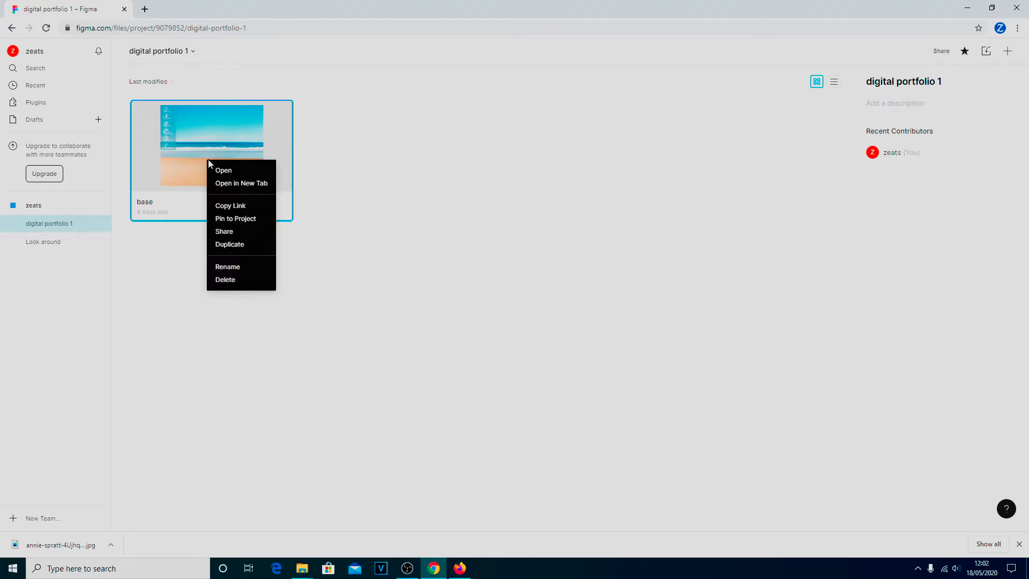
{"action": "left_click", "coordinate": [242, 248]}
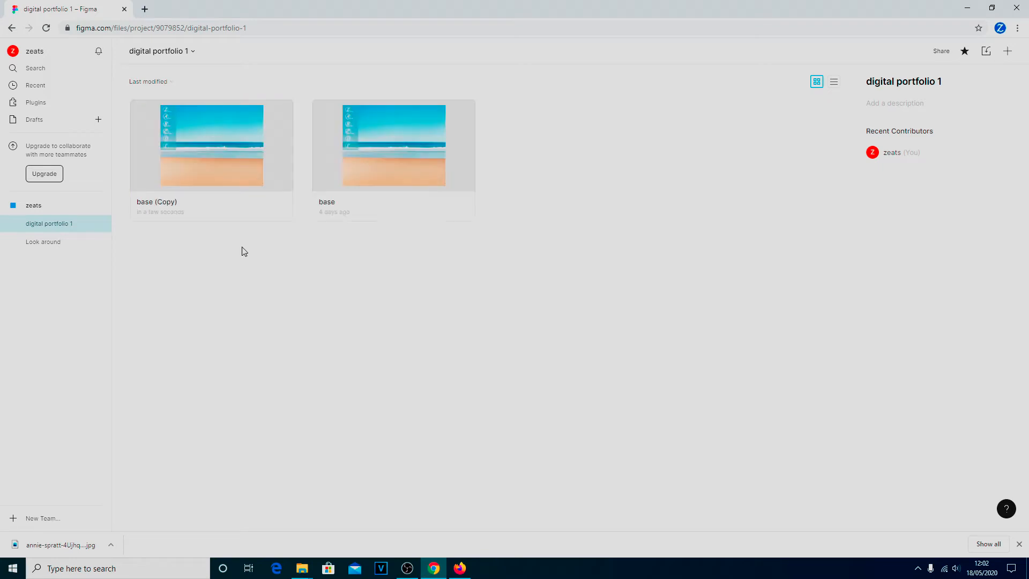
{"action": "right_click", "coordinate": [158, 207]}
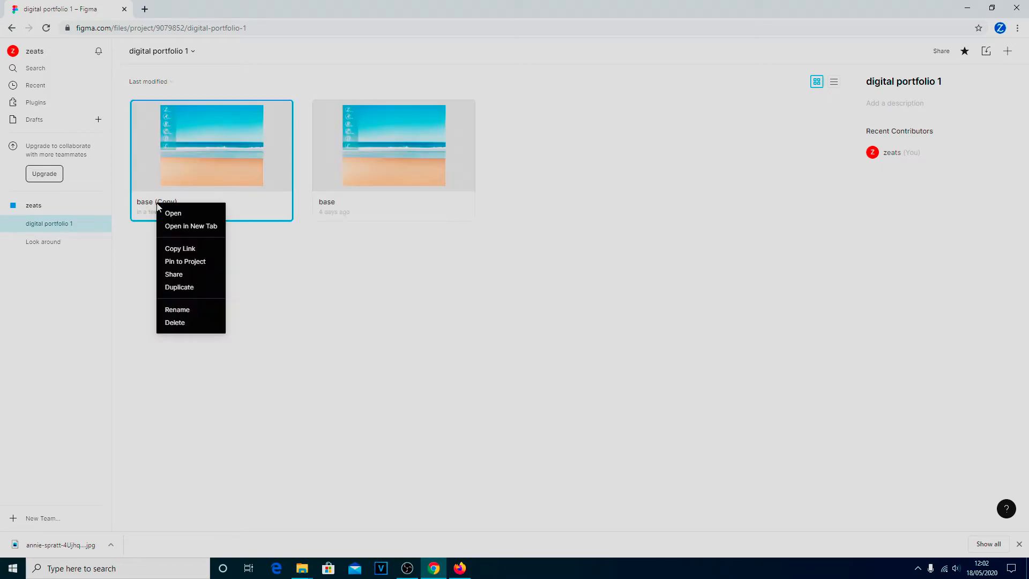
{"action": "left_click", "coordinate": [201, 311]}
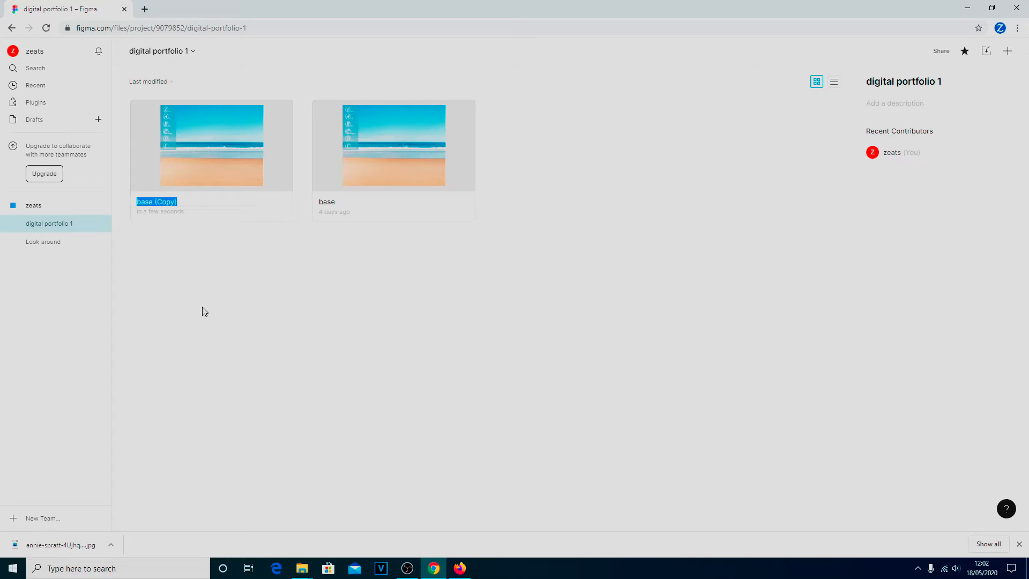
{"action": "type", "text": "inde"}
{"action": "type", "text": "x (home"}
{"action": "key", "text": "Return"}
Open the index (home) file for editing
{"action": "left_click", "coordinate": [368, 154]}
{"action": "left_click", "coordinate": [286, 155]}
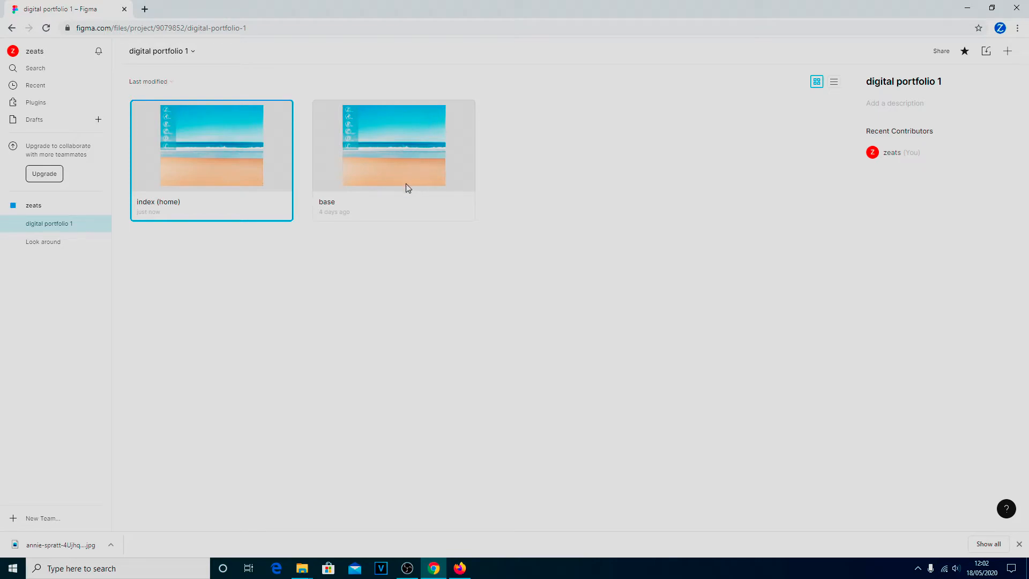
{"action": "double_click", "coordinate": [240, 156]}
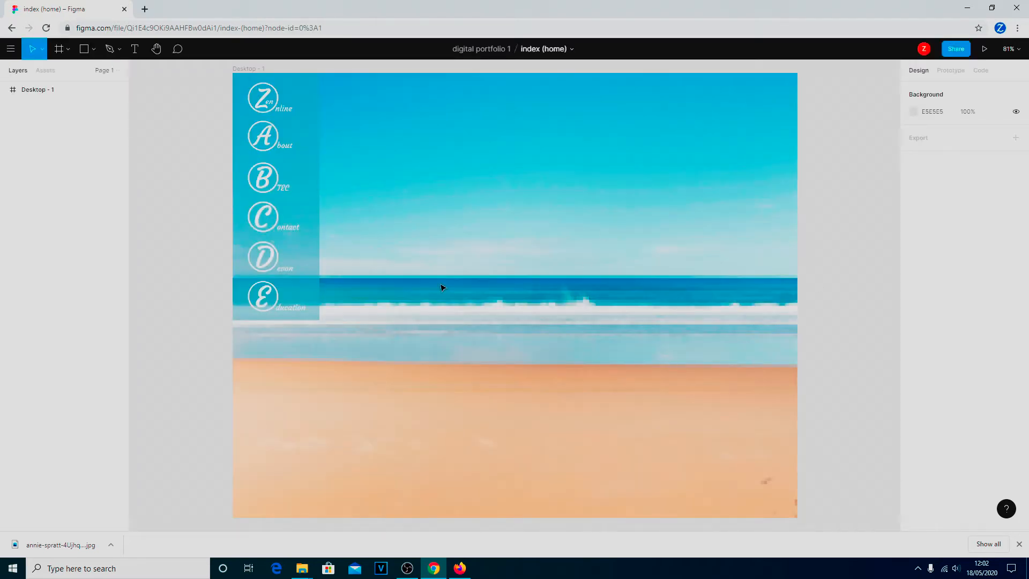
Expand the Desktop - 1 frame's layers and make the frame's six-column layout grid visible
{"action": "left_click", "coordinate": [5, 90]}
{"action": "left_click", "coordinate": [43, 106]}
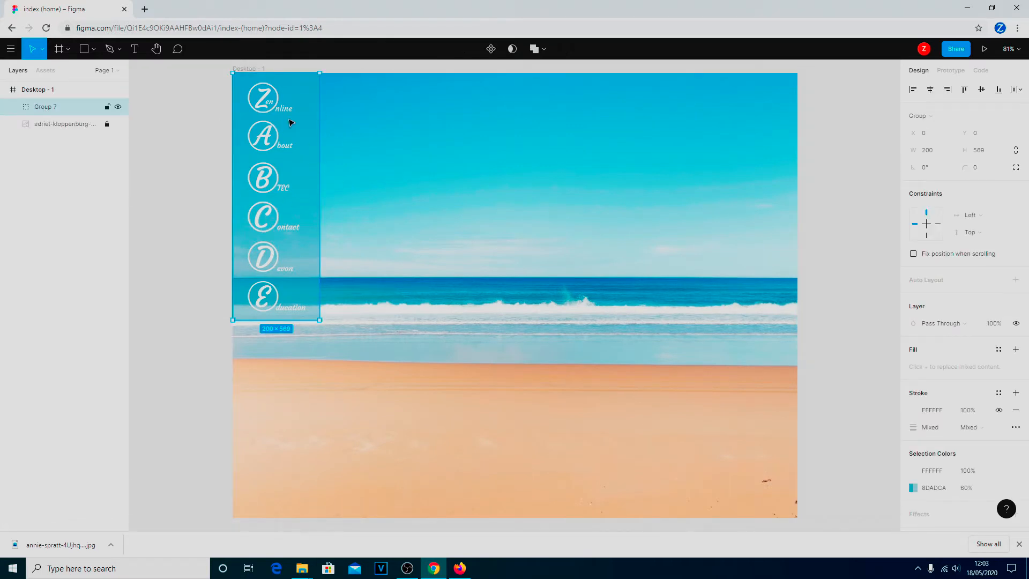
{"action": "left_click", "coordinate": [48, 125]}
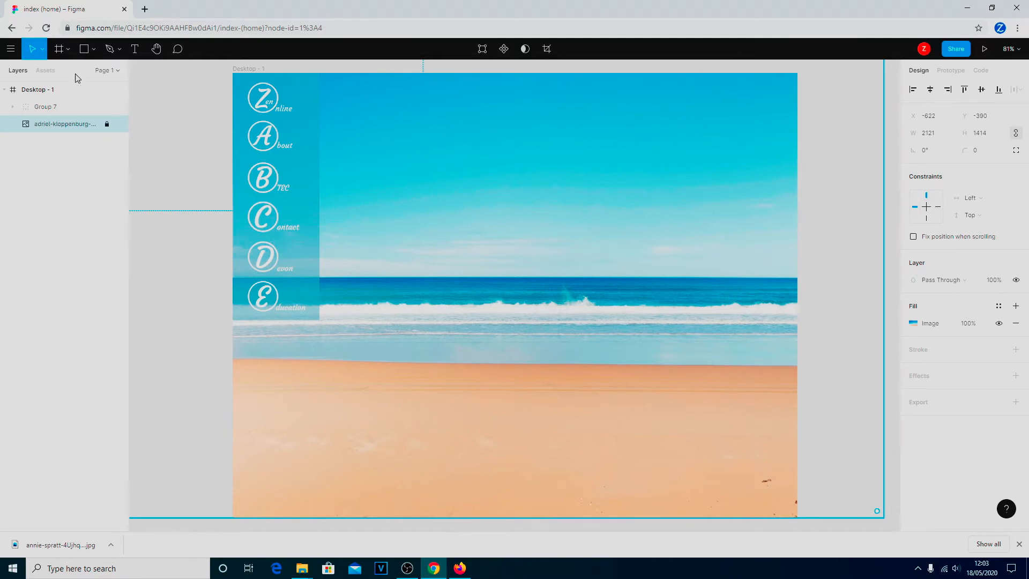
{"action": "left_click", "coordinate": [30, 91]}
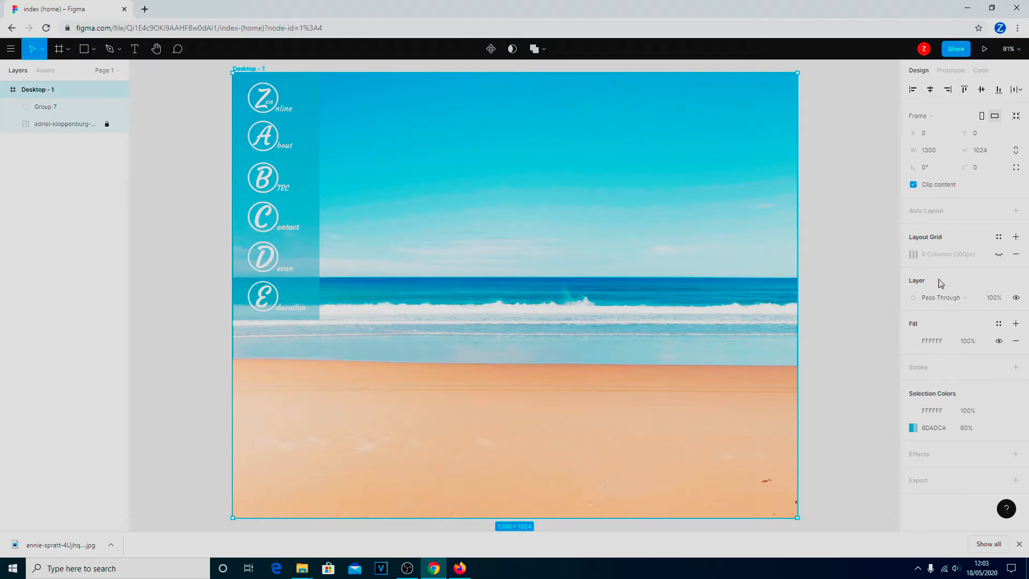
{"action": "left_click", "coordinate": [999, 255]}
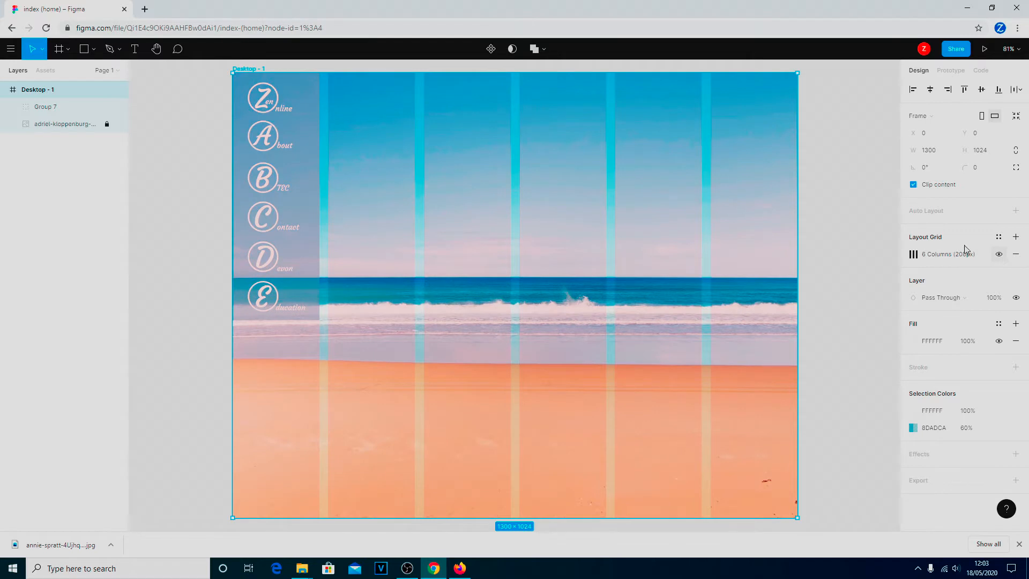
Draw a rectangle about 640 × 400 and position it across the third to fifth grid columns
{"action": "left_click", "coordinate": [85, 48]}
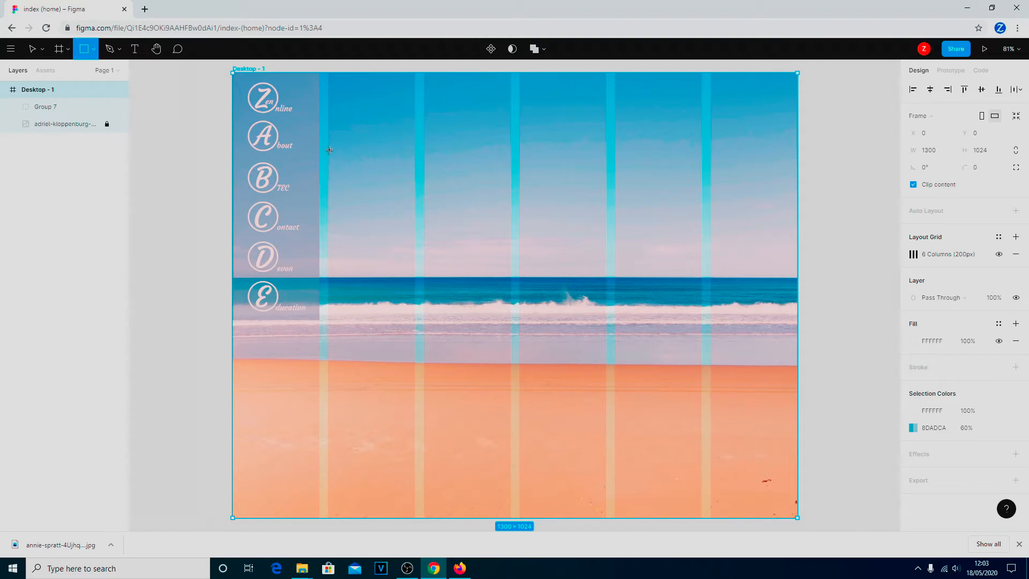
{"action": "left_click_drag", "start_coordinate": [330, 150], "coordinate": [606, 323]}
{"action": "left_click_drag", "start_coordinate": [606, 323], "coordinate": [606, 323]}
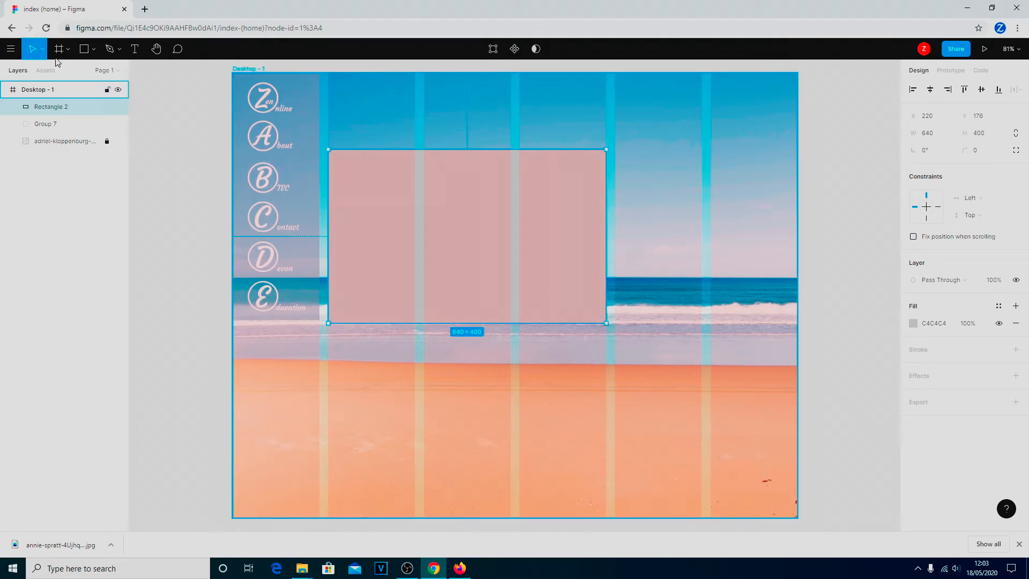
{"action": "left_click_drag", "start_coordinate": [528, 239], "coordinate": [550, 233]}
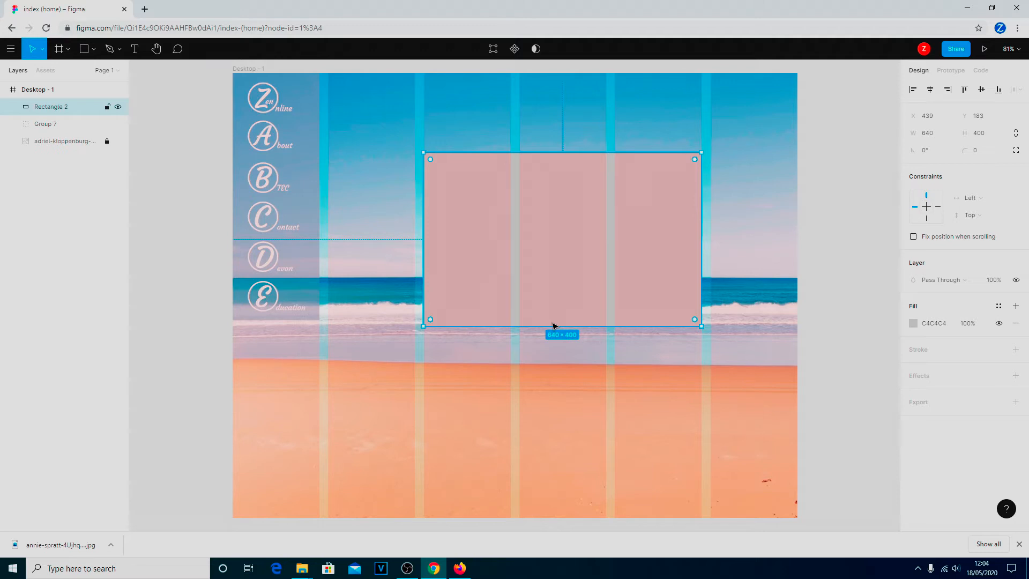
Use Calculator to divide the rectangle's 640 width by 1.61
{"action": "key", "text": "XF86Calculator"}
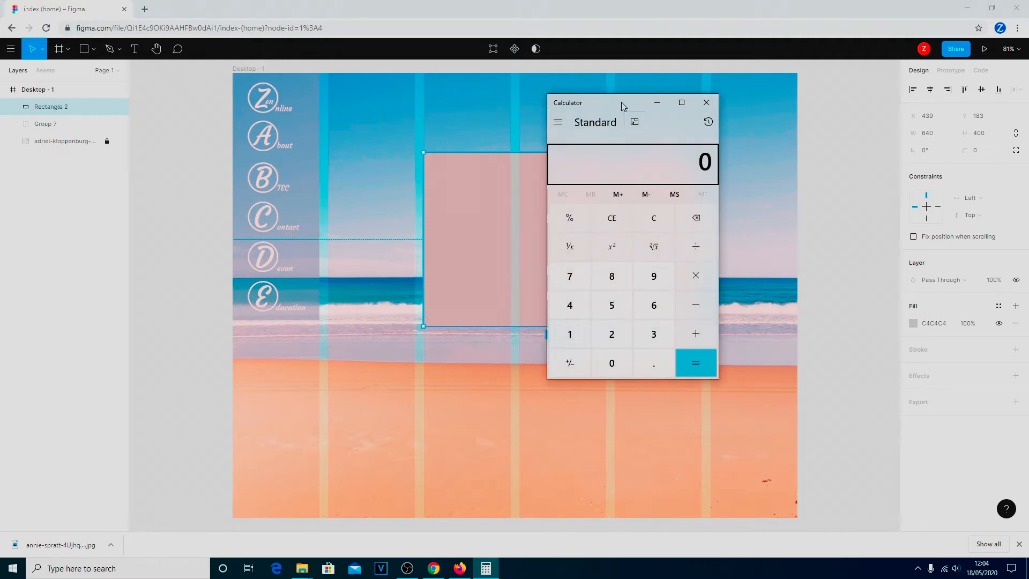
{"action": "left_click_drag", "start_coordinate": [615, 106], "coordinate": [798, 146]}
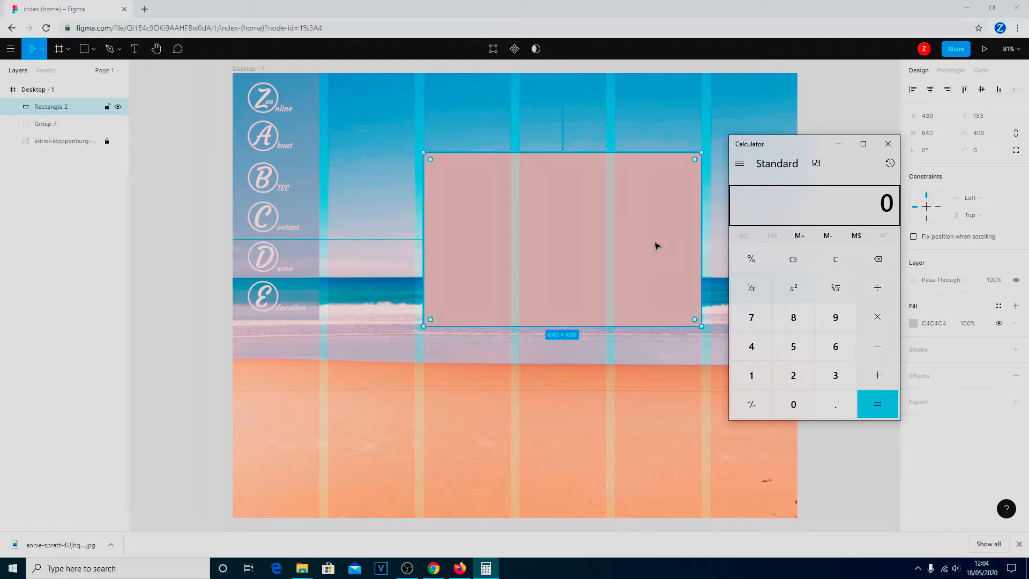
{"action": "left_click", "coordinate": [835, 351]}
{"action": "left_click", "coordinate": [750, 354]}
{"action": "left_click", "coordinate": [794, 403]}
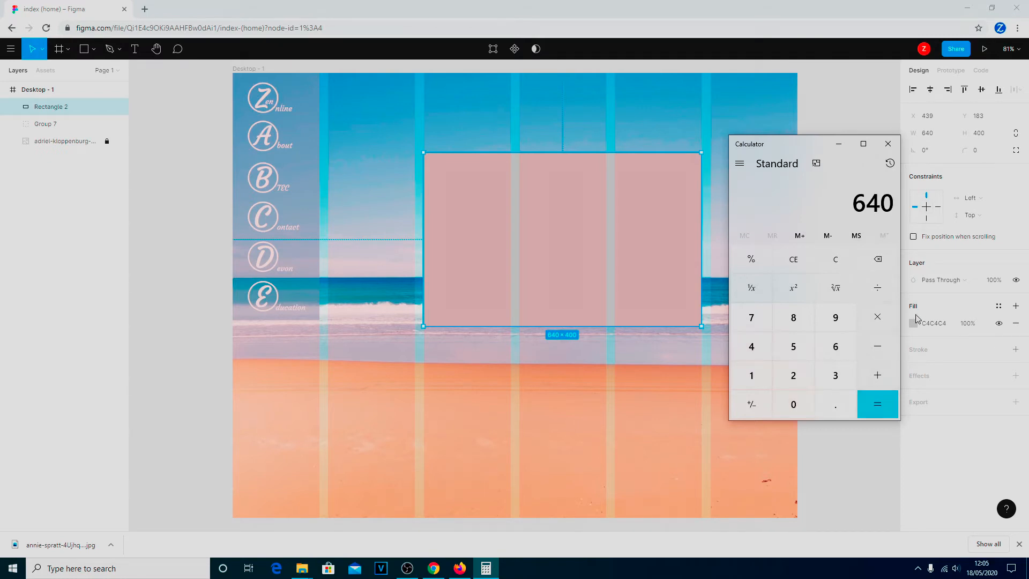
{"action": "left_click", "coordinate": [877, 293]}
{"action": "left_click", "coordinate": [751, 380]}
{"action": "left_click", "coordinate": [834, 402]}
{"action": "left_click", "coordinate": [836, 349]}
{"action": "left_click", "coordinate": [753, 376]}
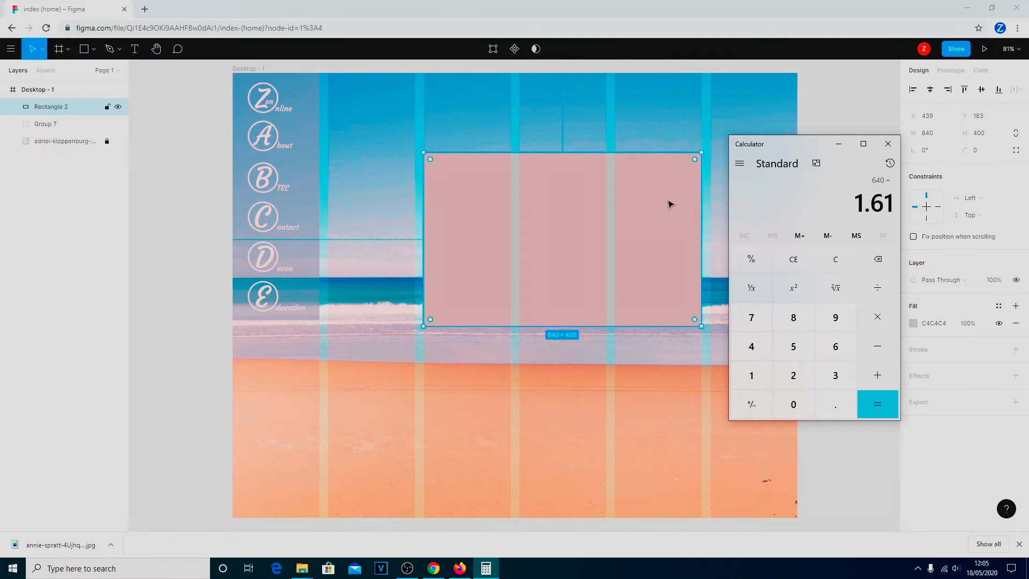
{"action": "left_click", "coordinate": [878, 405]}
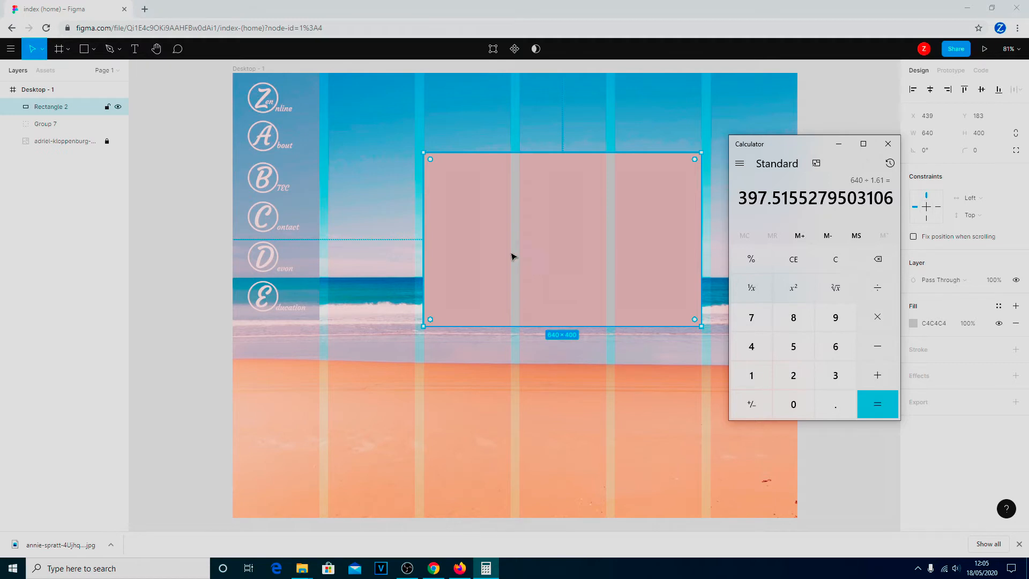
Enlarge the rectangle proportionally across the second to fifth grid columns and set its width to 860
{"action": "left_click_drag", "start_coordinate": [420, 151], "coordinate": [413, 92]}
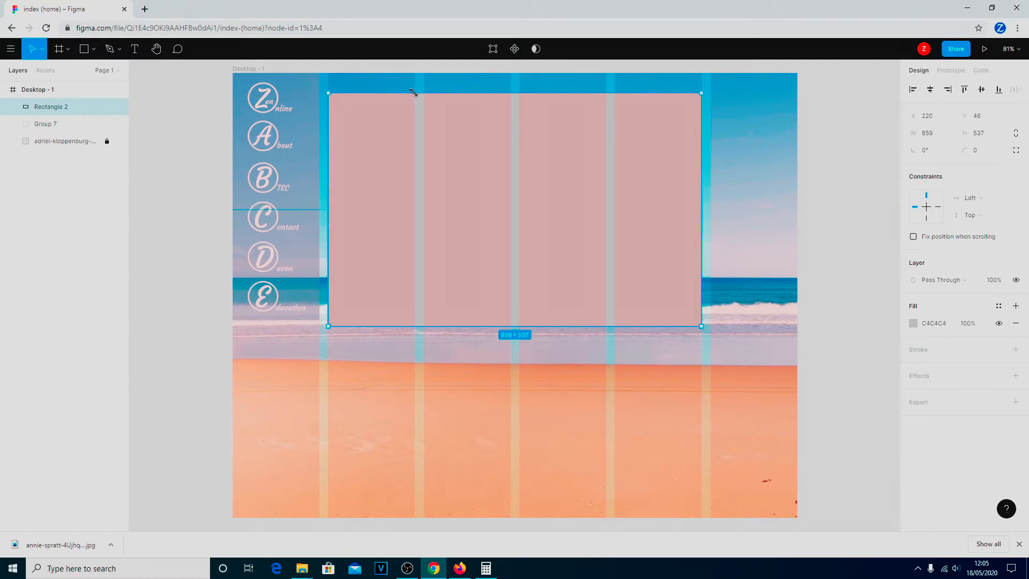
{"action": "left_click_drag", "start_coordinate": [412, 92], "coordinate": [424, 93]}
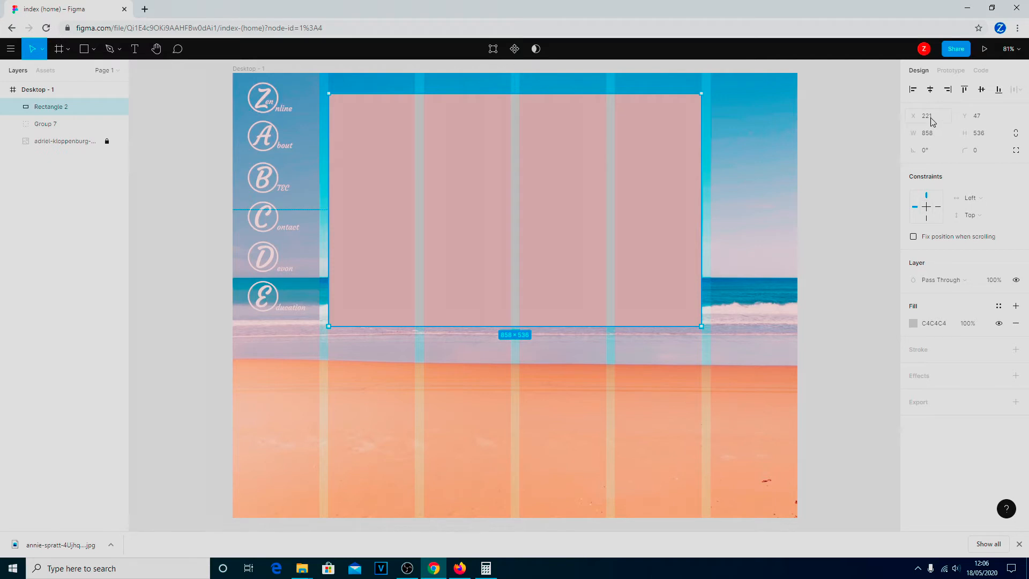
{"action": "left_click", "coordinate": [938, 140]}
{"action": "type", "text": "860"}
{"action": "key", "text": "Return"}
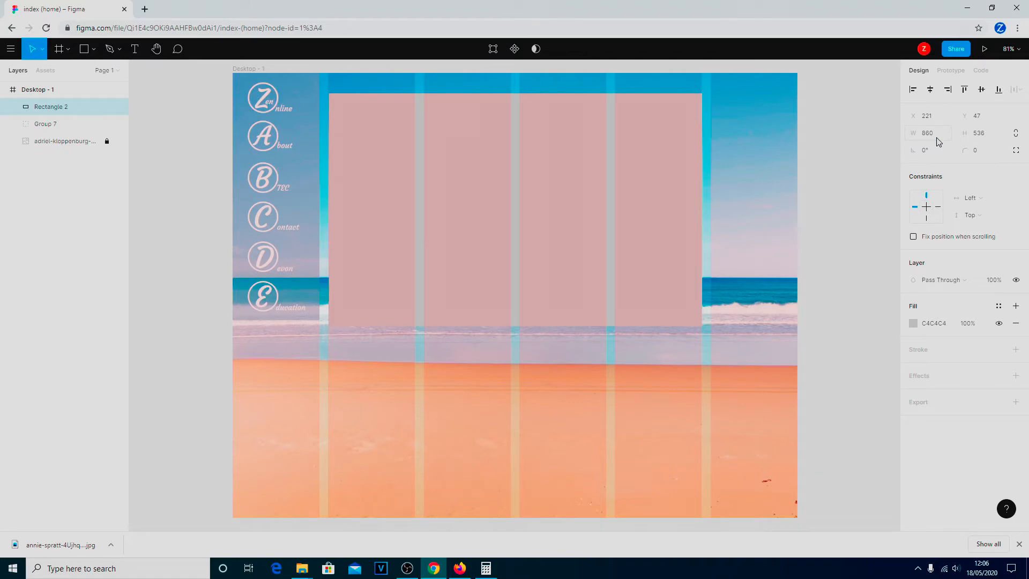
Set the rectangle's X position to 220
{"action": "left_click", "coordinate": [938, 121]}
{"action": "double_click", "coordinate": [938, 121]}
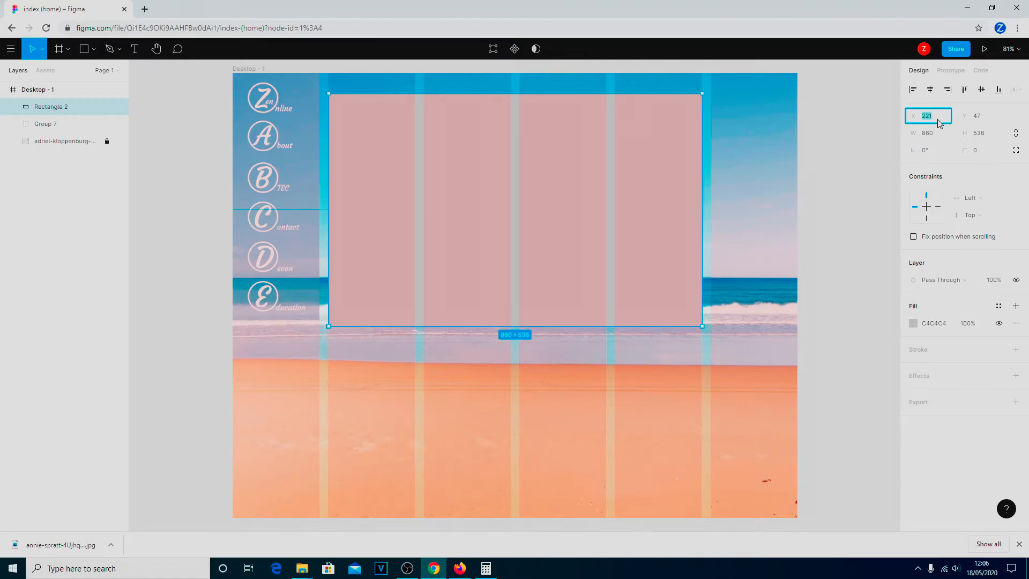
{"action": "type", "text": "220"}
{"action": "key", "text": "Return"}
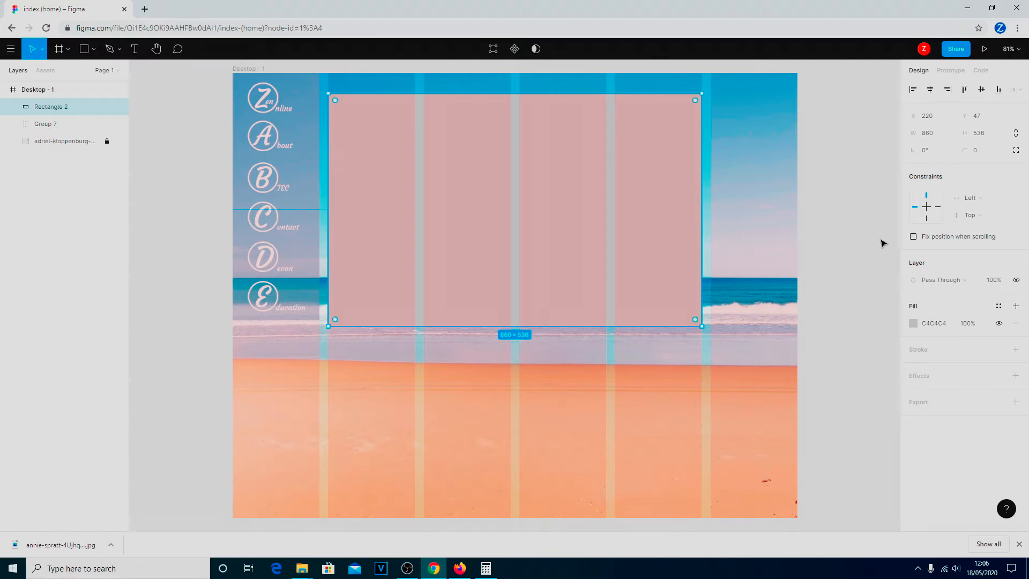
Set the rectangle's height to 540 and its Y position to 100
{"action": "left_click", "coordinate": [978, 137]}
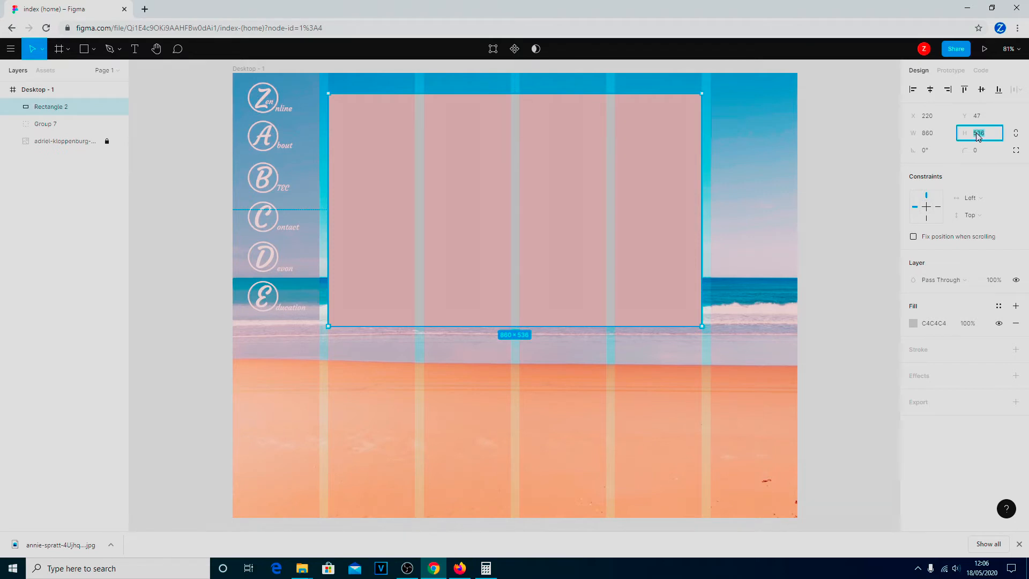
{"action": "type", "text": "50"}
{"action": "key", "text": "Return"}
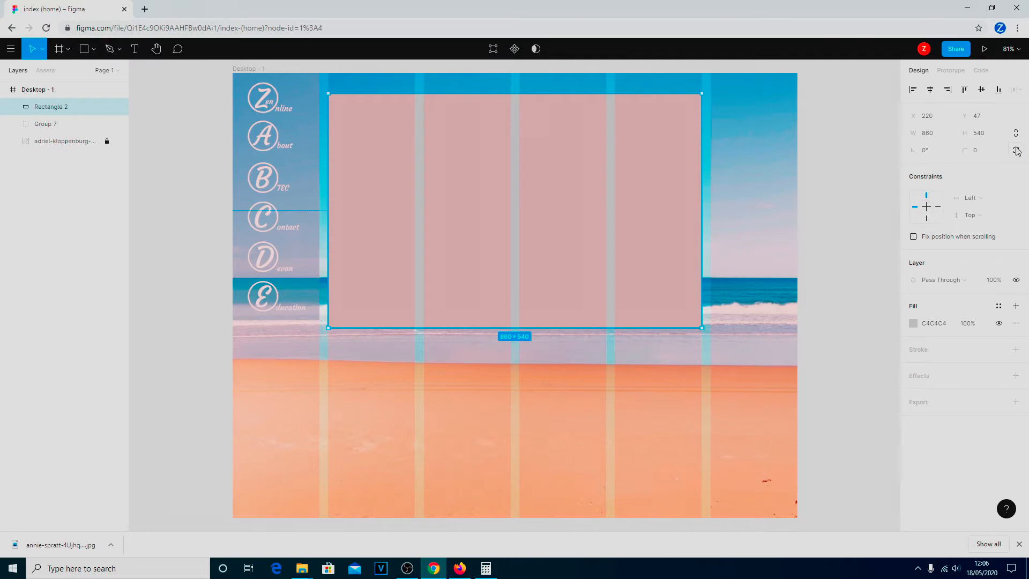
{"action": "left_click", "coordinate": [977, 122]}
{"action": "type", "text": "100"}
{"action": "key", "text": "Return"}
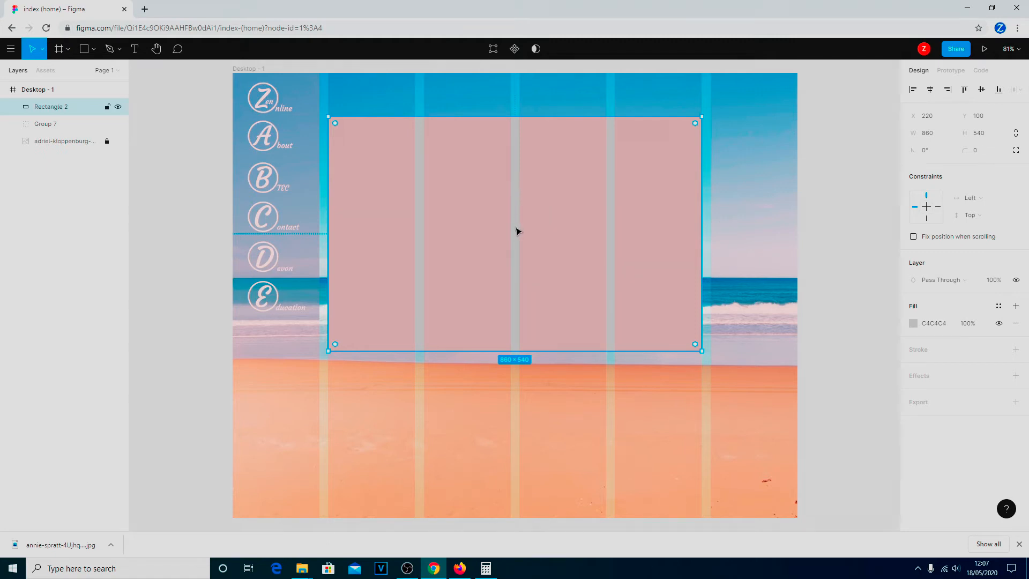
Draw a vertical line about 274 long on the rectangle's centre gutter and move it to about X 650, Y 246
{"action": "left_click", "coordinate": [96, 51]}
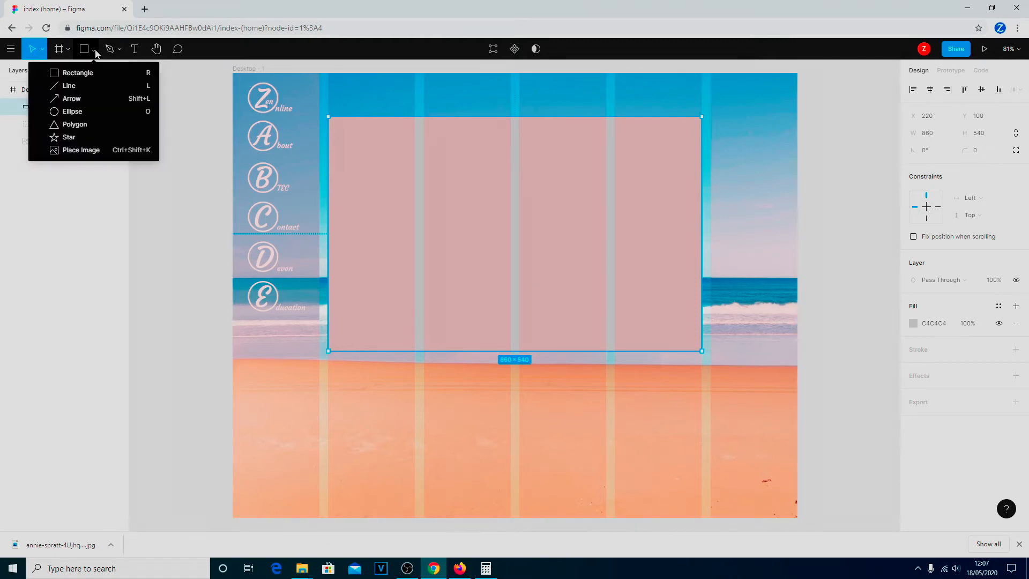
{"action": "left_click", "coordinate": [67, 89]}
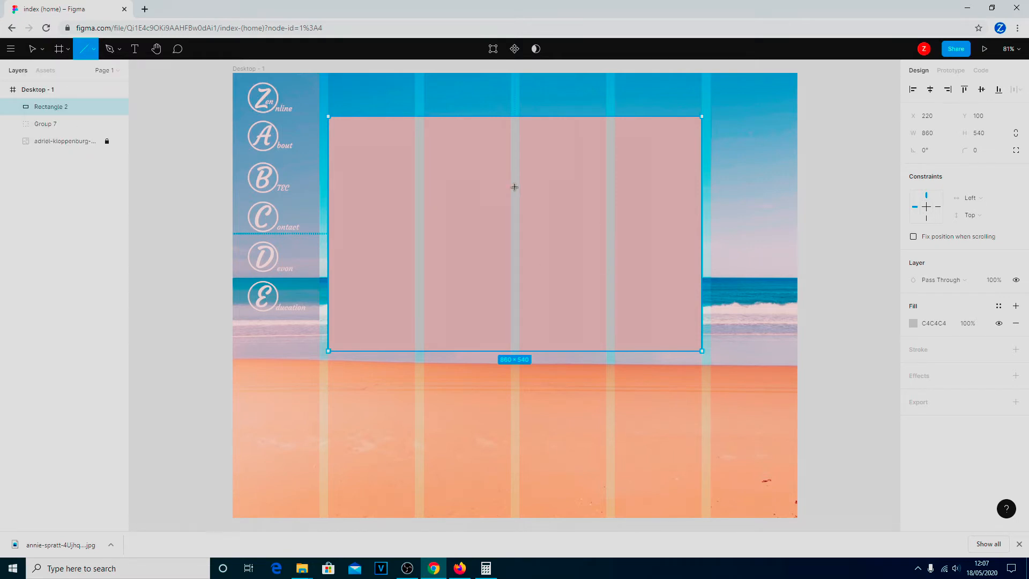
{"action": "left_click_drag", "start_coordinate": [516, 183], "coordinate": [514, 304]}
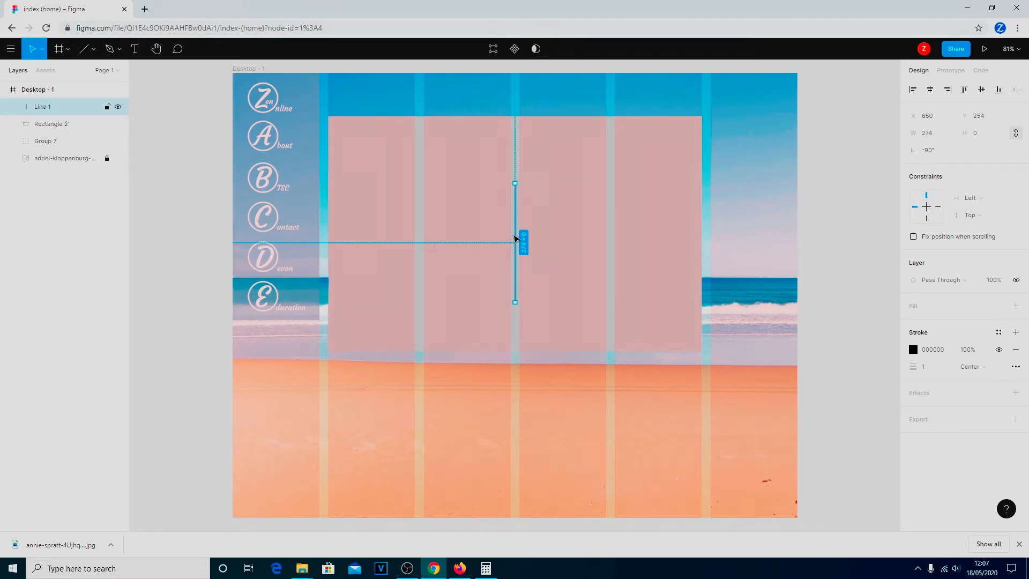
{"action": "left_click_drag", "start_coordinate": [515, 236], "coordinate": [516, 234]}
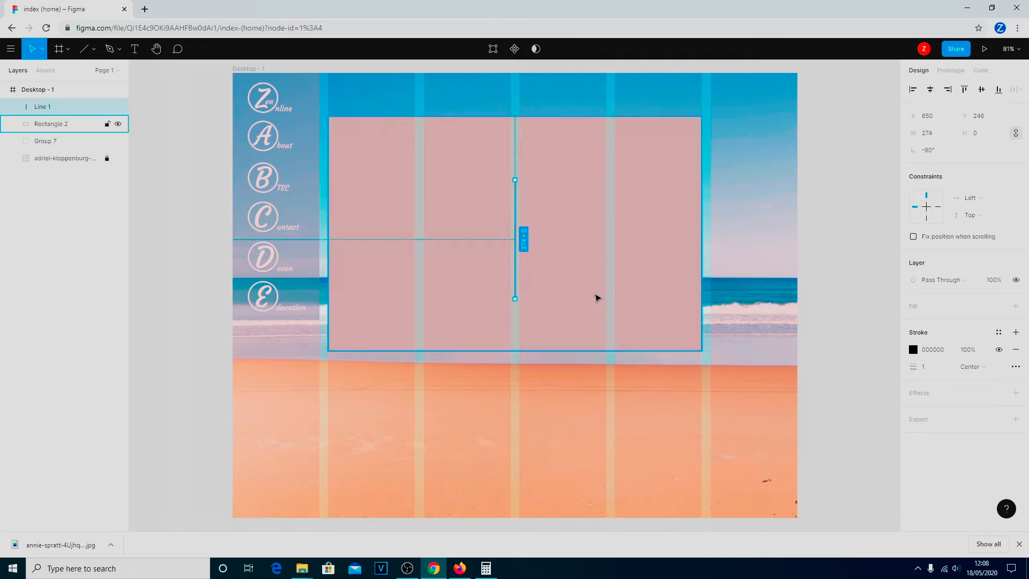
{"action": "left_click", "coordinate": [659, 327]}
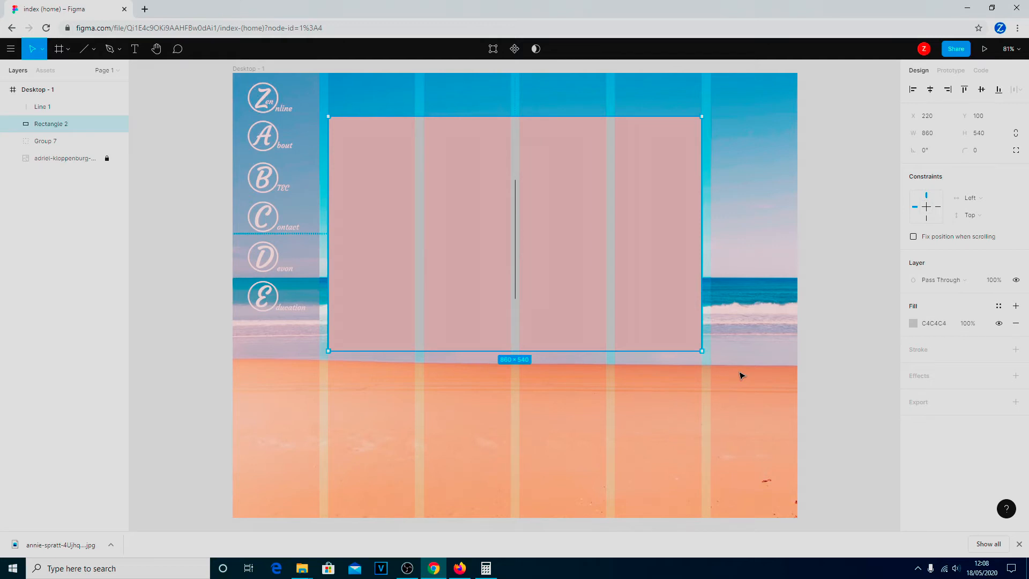
Set the stroke weight of the vertical divider line to 3
{"action": "left_click", "coordinate": [516, 268]}
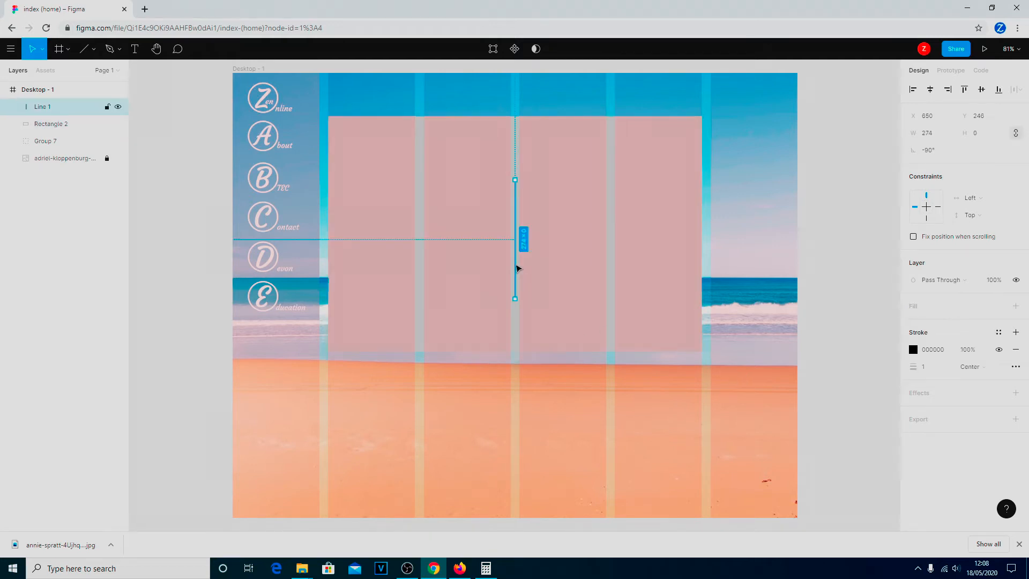
{"action": "left_click", "coordinate": [935, 370]}
{"action": "type", "text": "3"}
{"action": "key", "text": "Return"}
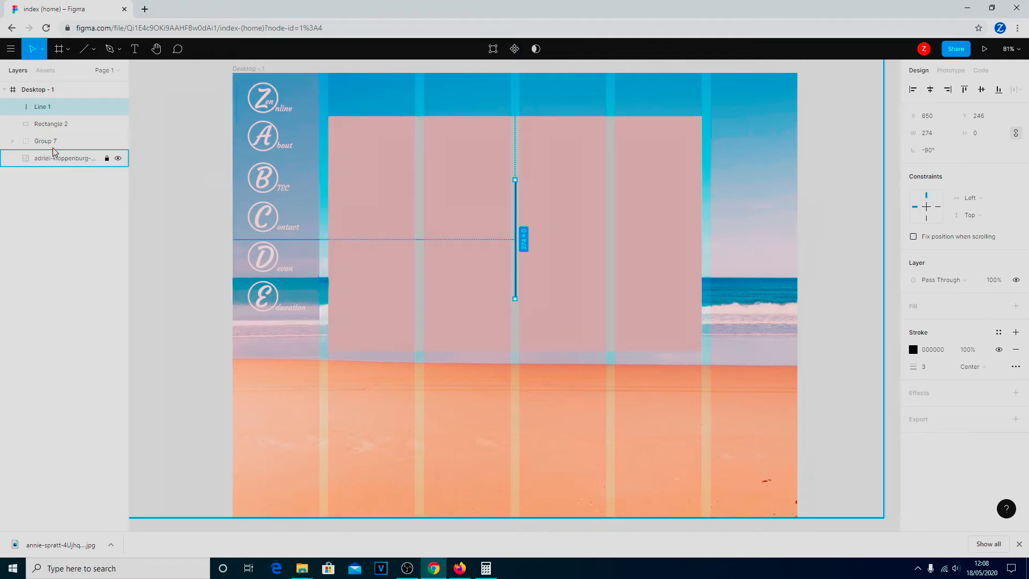
Hide the Desktop - 1 frame's column layout grid and fill the panel rectangle with white (FFFFFF)
{"action": "left_click", "coordinate": [47, 89]}
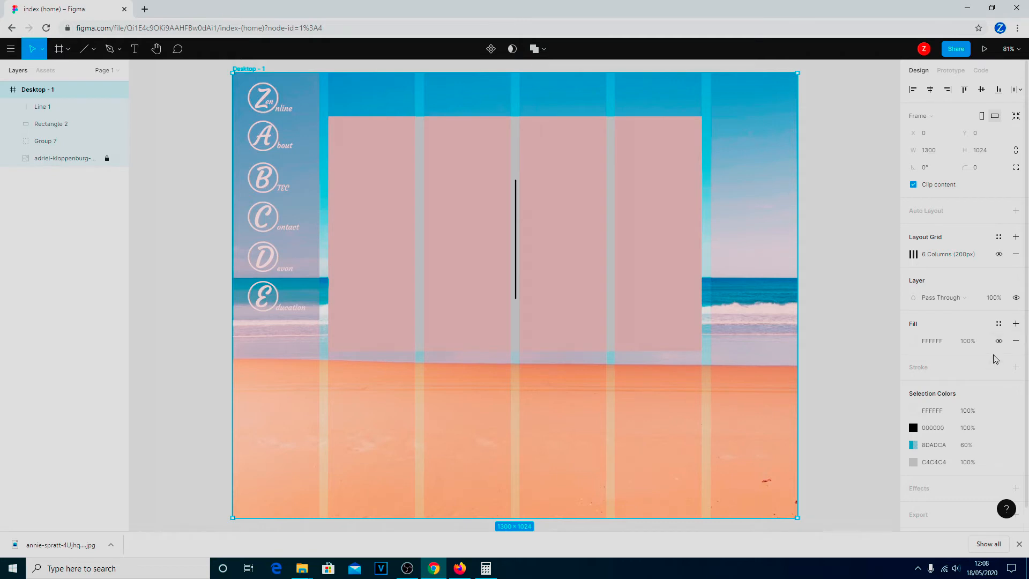
{"action": "left_click", "coordinate": [1000, 256]}
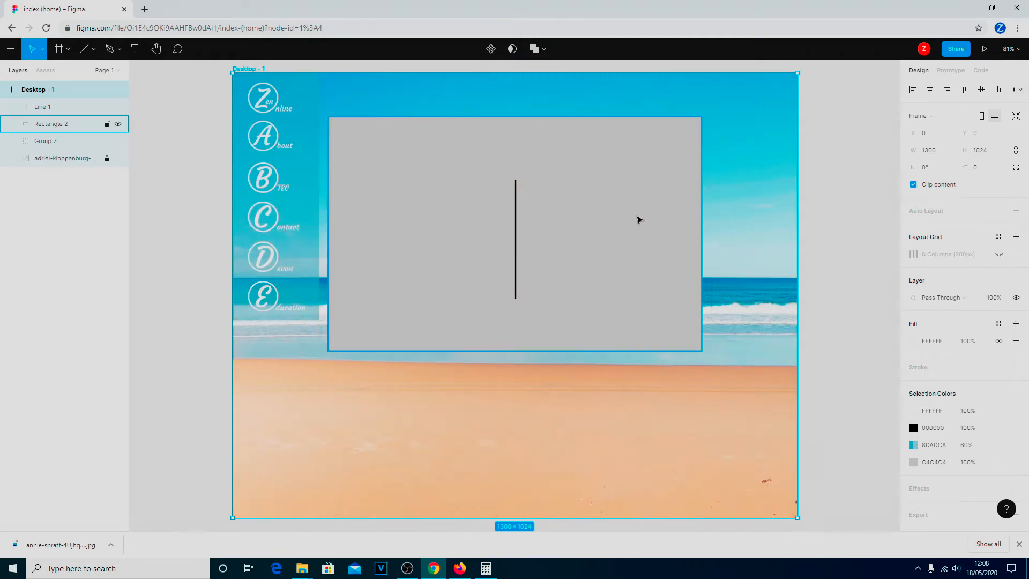
{"action": "left_click", "coordinate": [638, 219]}
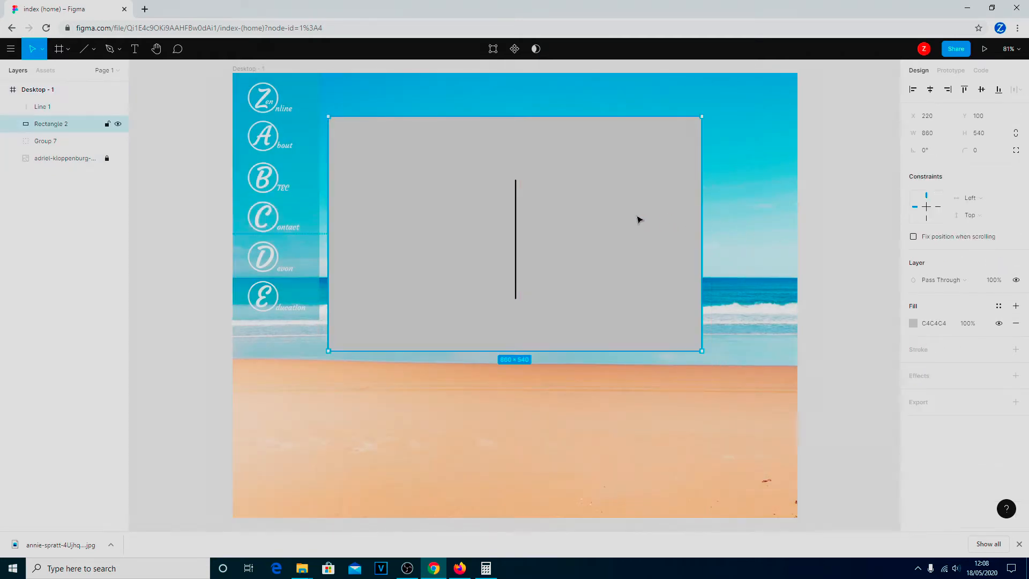
{"action": "left_click", "coordinate": [914, 323]}
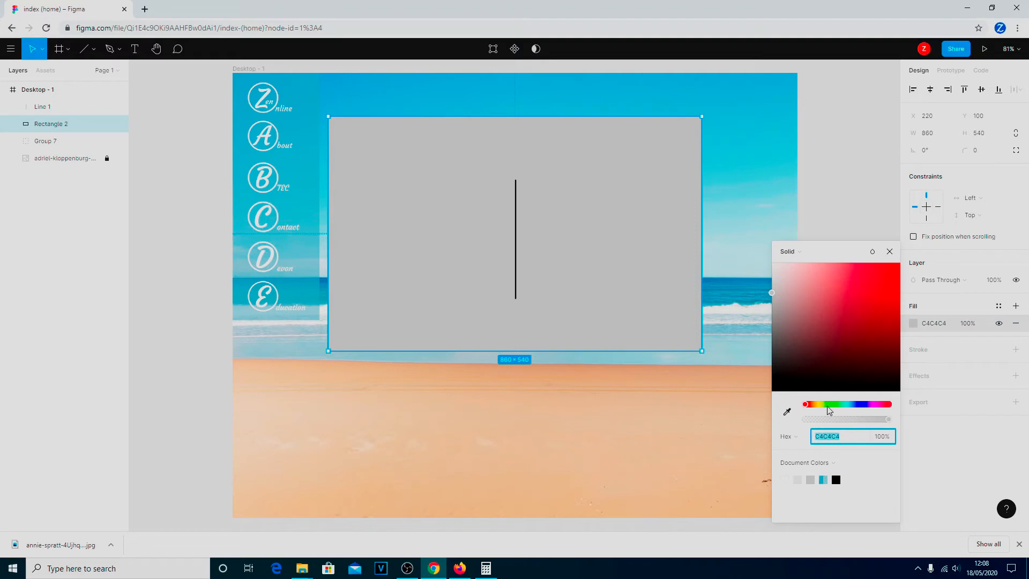
{"action": "left_click", "coordinate": [784, 478]}
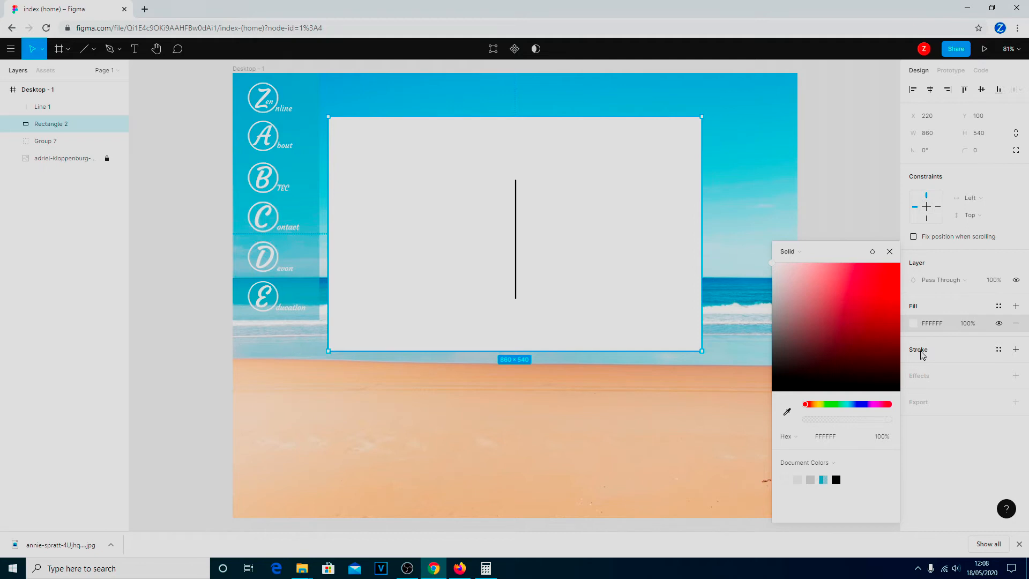
Add a black inside stroke with a weight of 2 to the panel rectangle
{"action": "left_click", "coordinate": [922, 355]}
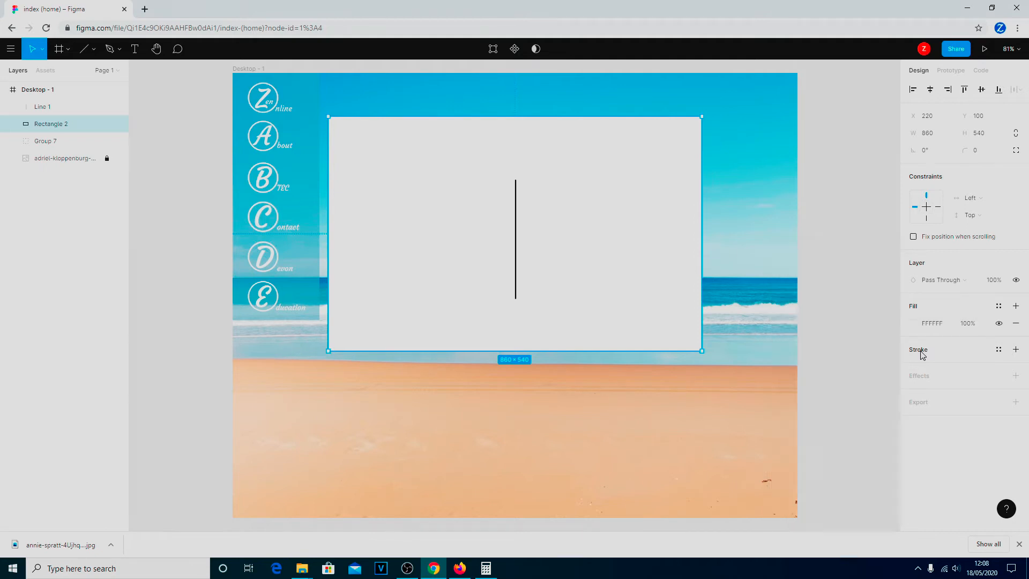
{"action": "left_click", "coordinate": [1017, 351]}
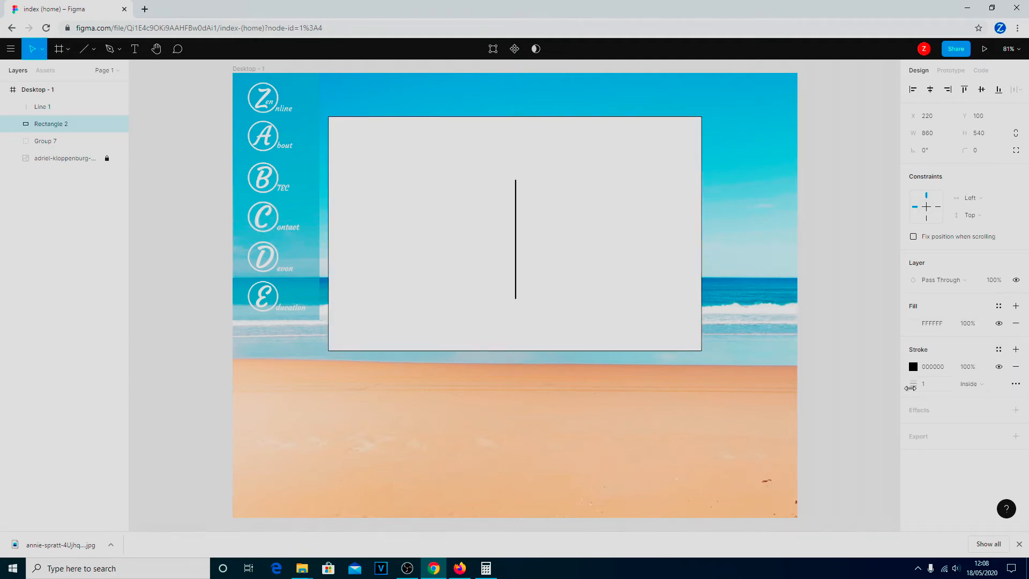
{"action": "left_click", "coordinate": [926, 385]}
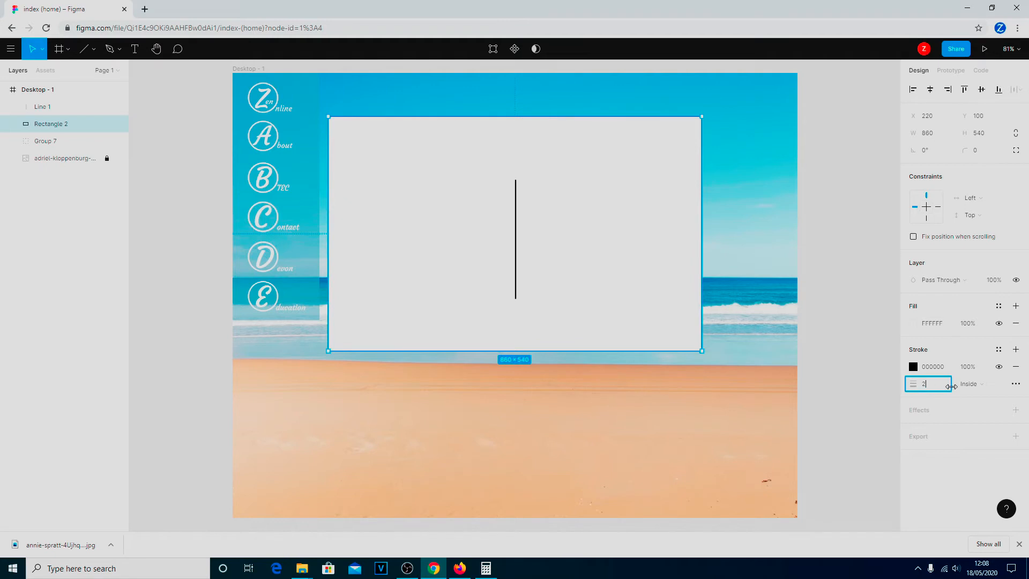
{"action": "key", "text": "Return"}
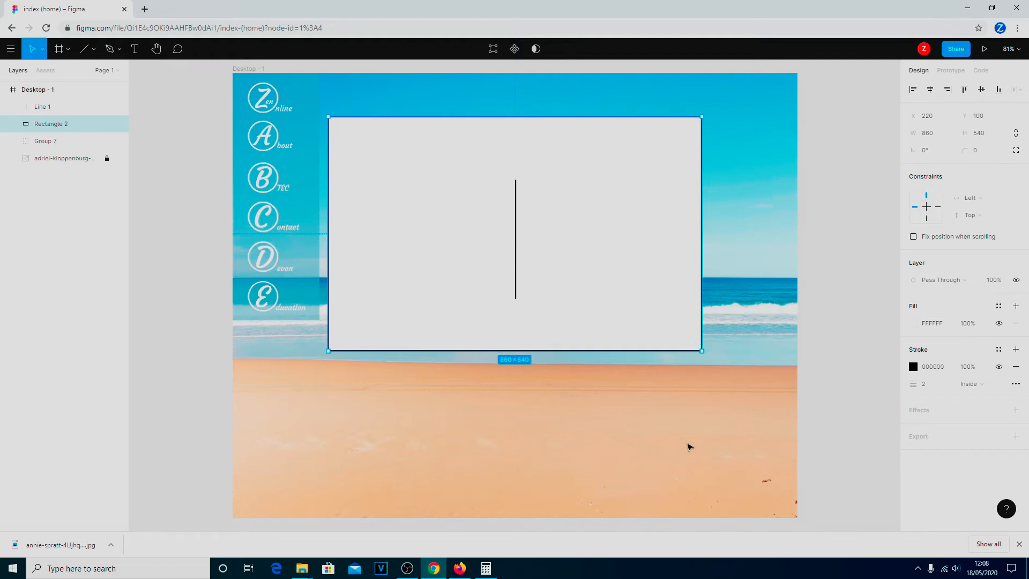
{"action": "left_click", "coordinate": [592, 418]}
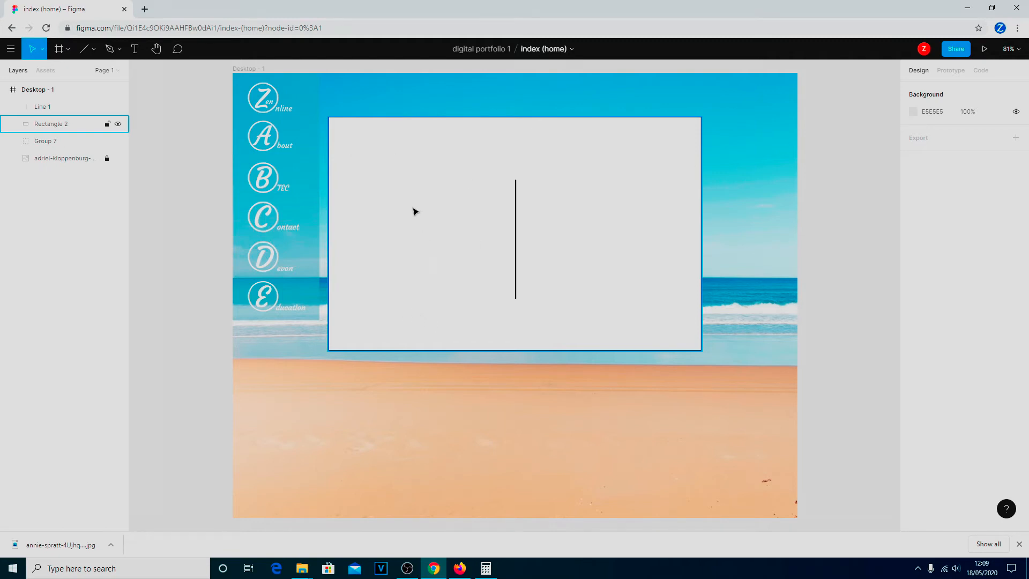
Add a text box about 408 by 515 in the panel's left half reading "Welsome to my digital portfolio"
{"action": "left_click", "coordinate": [135, 52]}
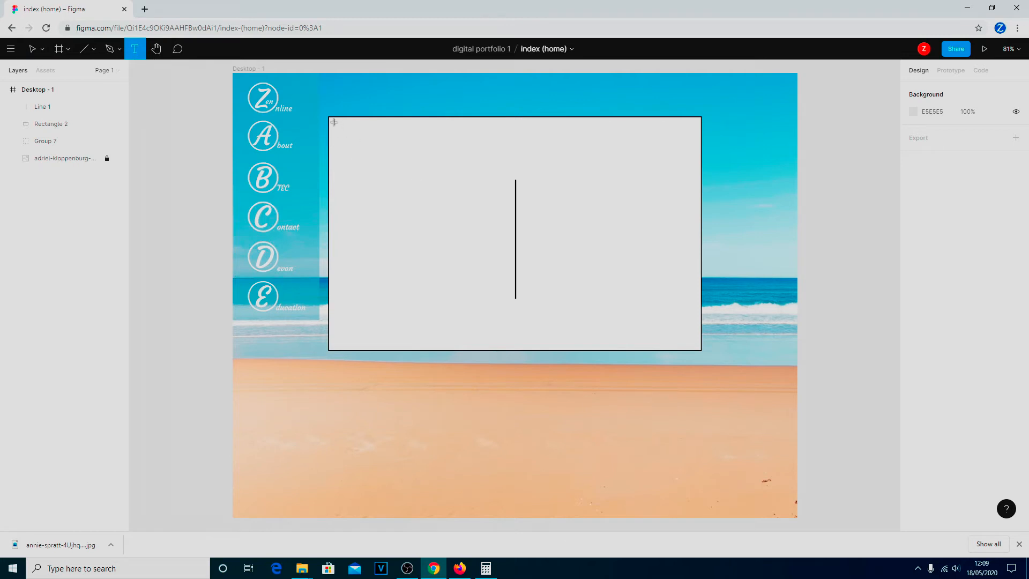
{"action": "left_click_drag", "start_coordinate": [337, 126], "coordinate": [512, 349]}
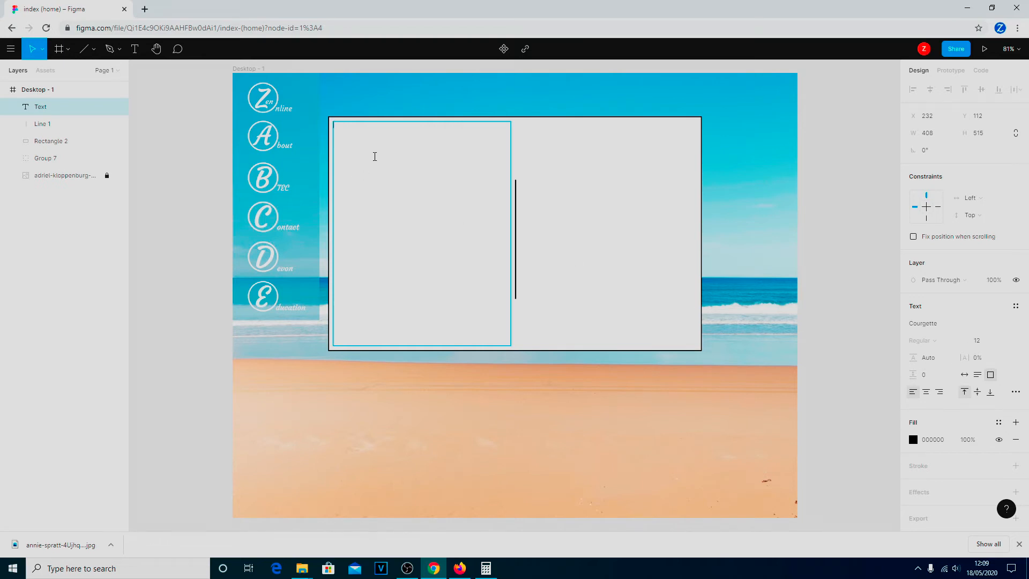
{"action": "type", "text": "Welsome to my do"}
{"action": "type", "text": "gital portfolio"}
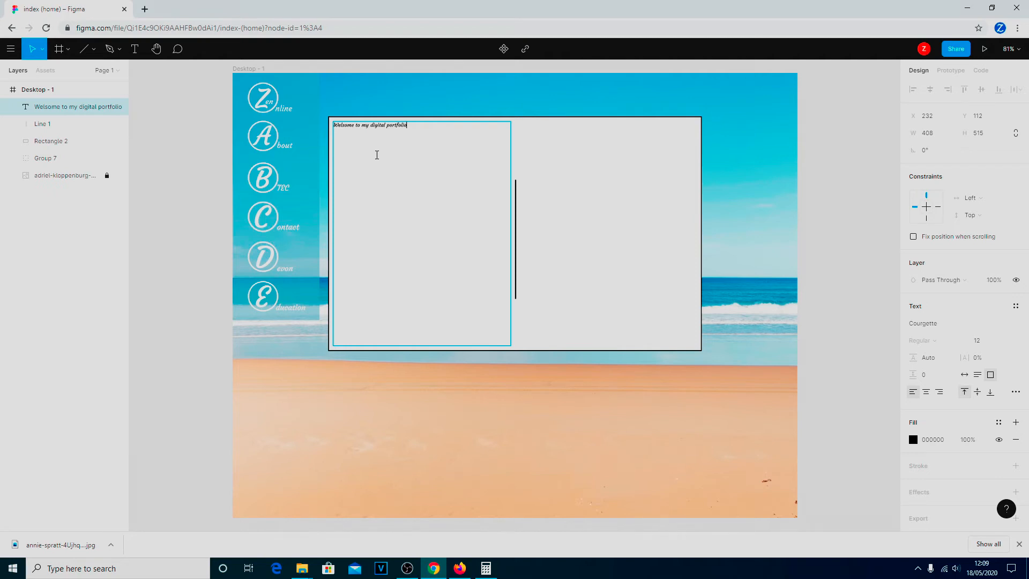
Set the font size of the whole heading text to 96
{"action": "left_click_drag", "start_coordinate": [389, 124], "coordinate": [336, 134]}
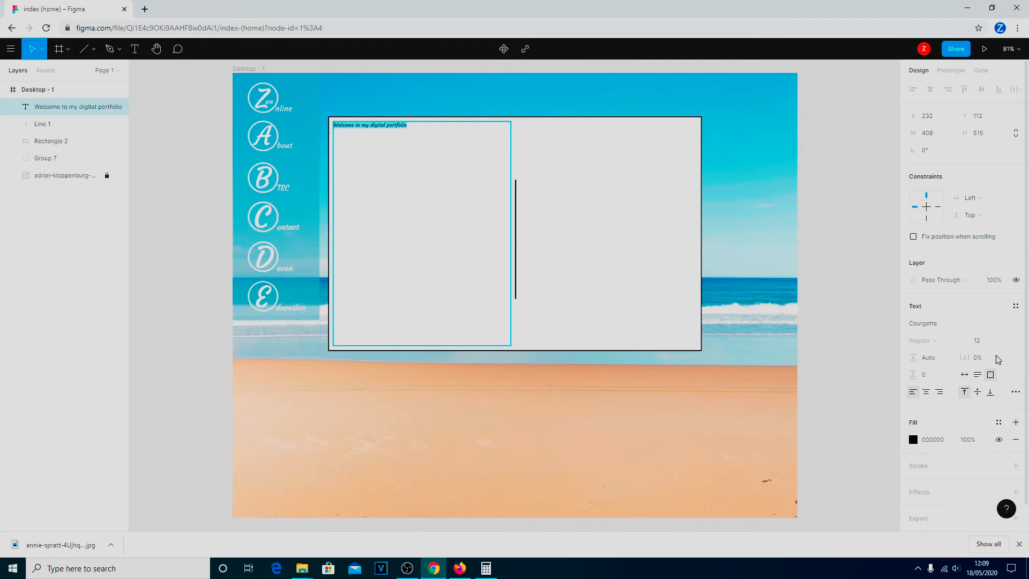
{"action": "left_click", "coordinate": [1005, 342]}
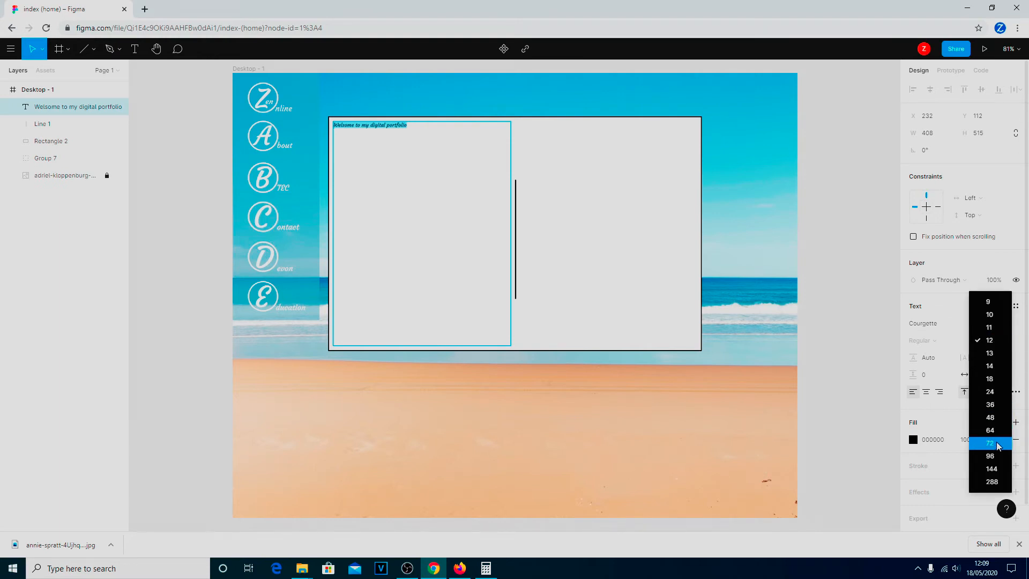
{"action": "left_click", "coordinate": [997, 457]}
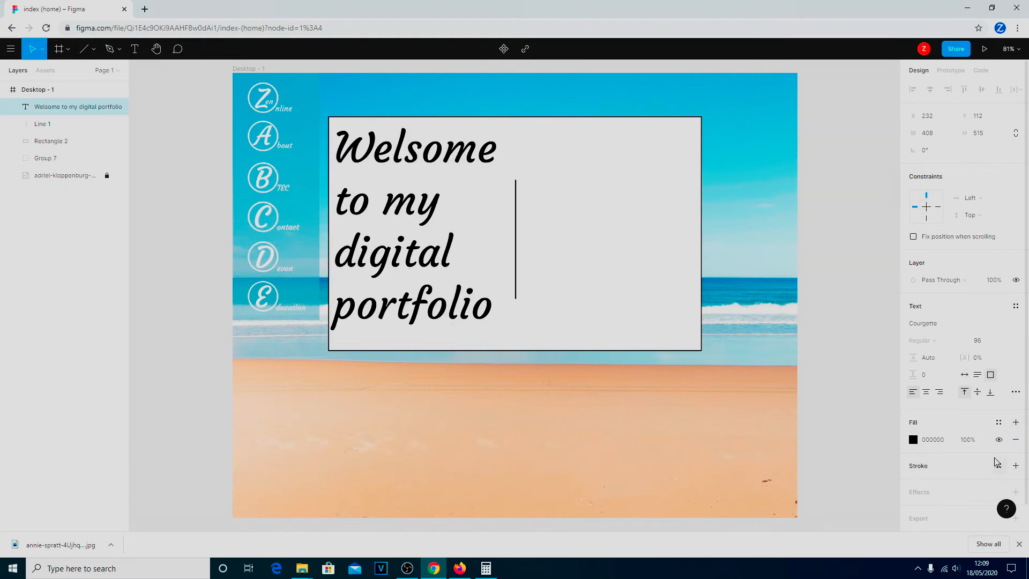
Correct the misspelled word "Welsome" in the heading to "Welcome"
{"action": "left_click", "coordinate": [421, 156]}
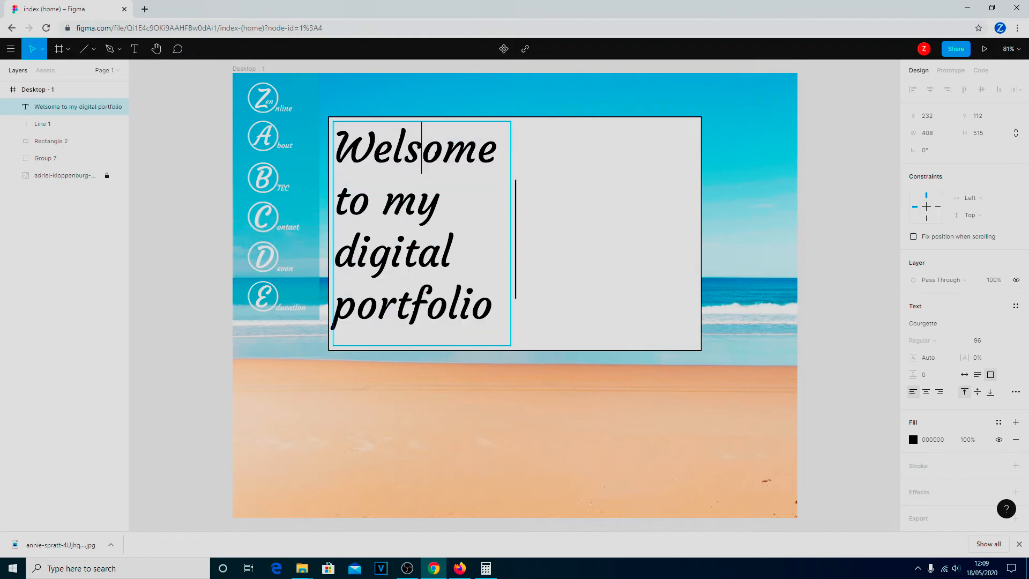
{"action": "key", "text": "BackSpace"}
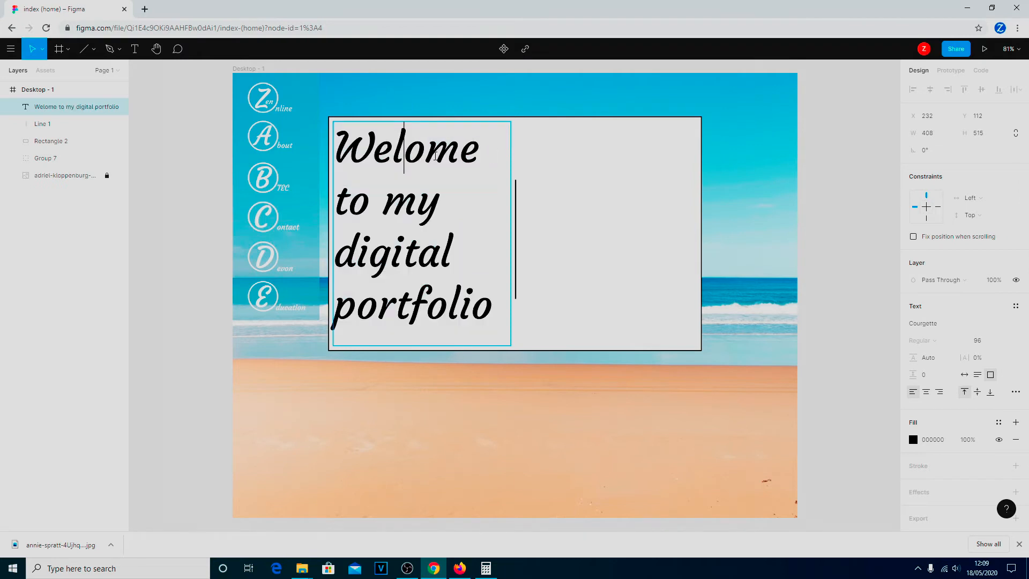
{"action": "type", "text": "c"}
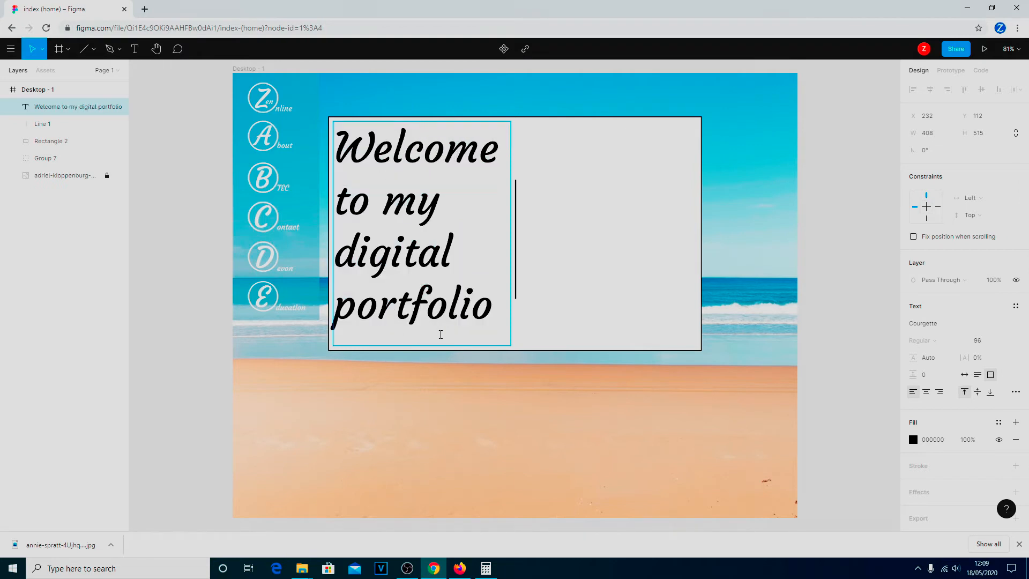
Centre-align and underline the whole "Welcome to my digital portfolio" heading
{"action": "left_click_drag", "start_coordinate": [489, 311], "coordinate": [335, 139]}
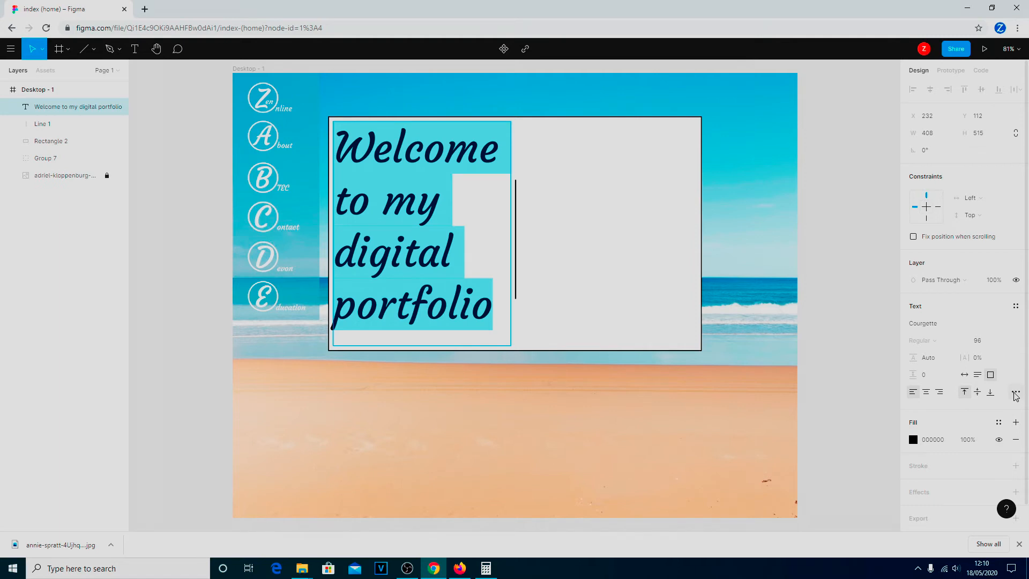
{"action": "left_click", "coordinate": [1017, 395]}
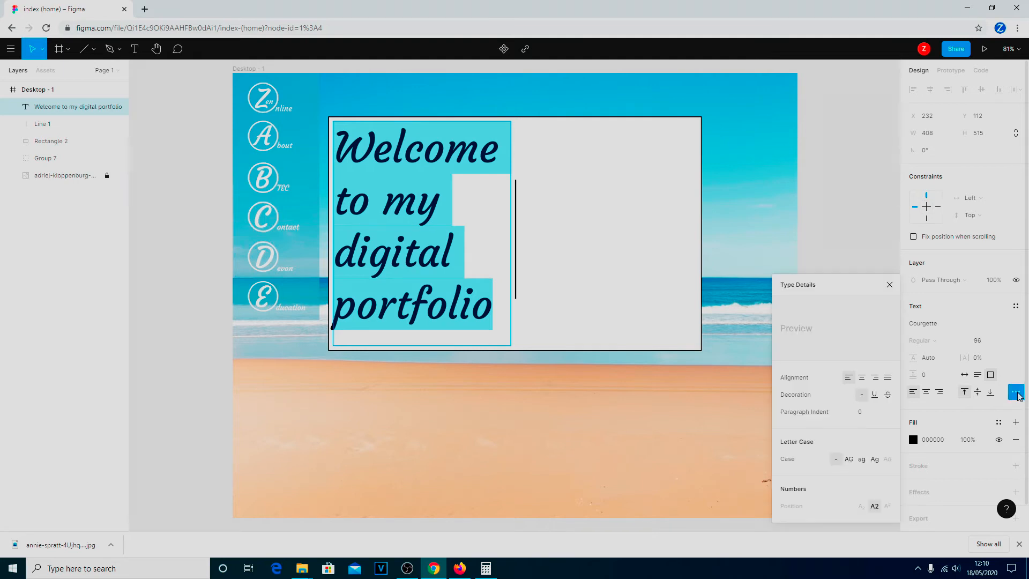
{"action": "left_click", "coordinate": [862, 377]}
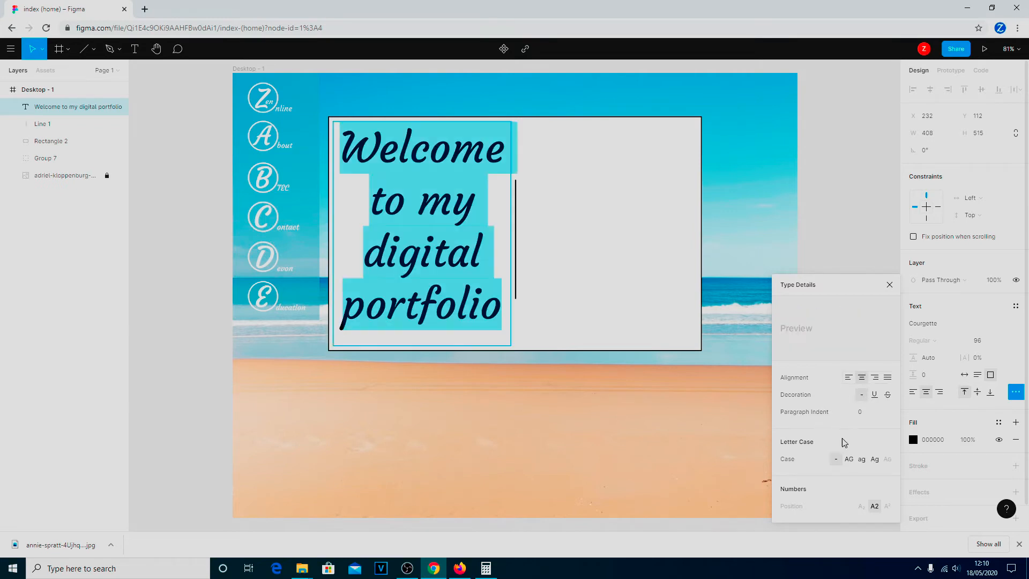
{"action": "left_click", "coordinate": [875, 395]}
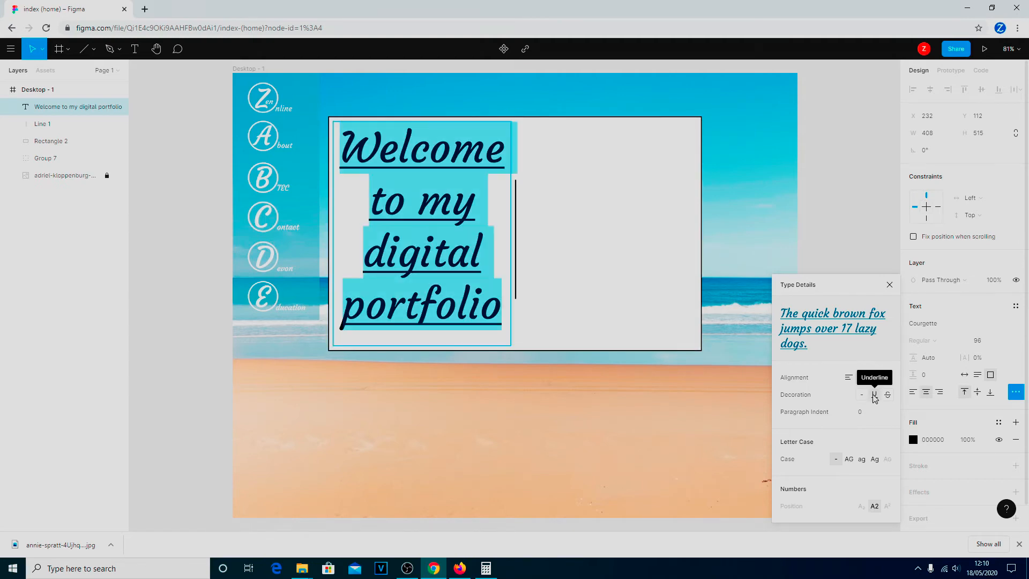
{"action": "key", "text": "Escape"}
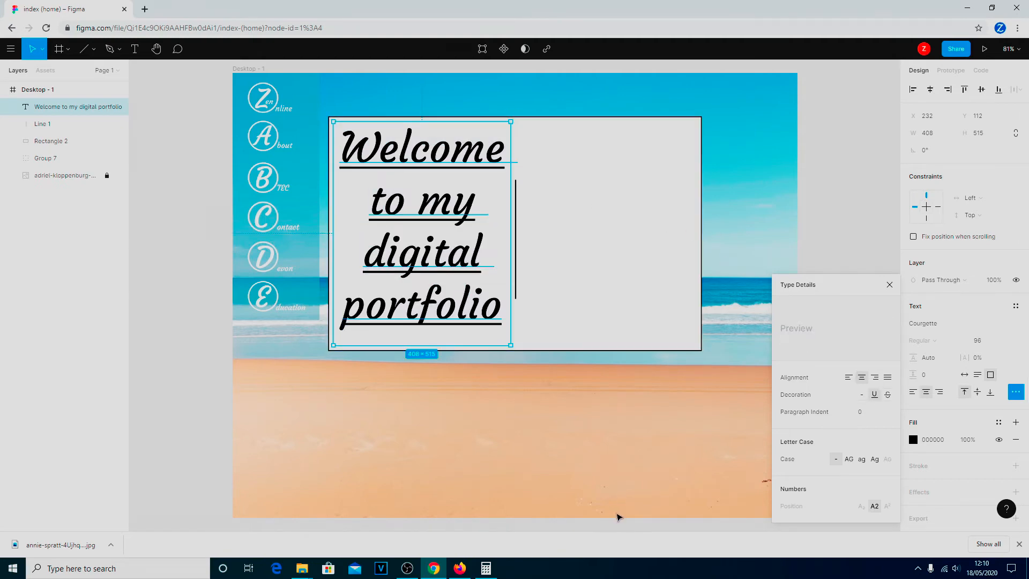
{"action": "key", "text": "Escape"}
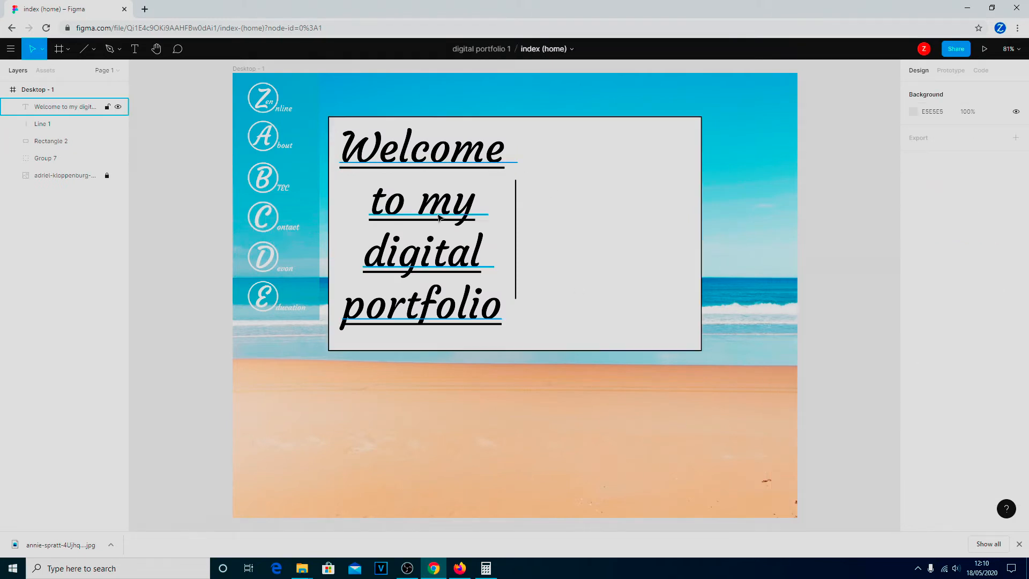
Create a text box about 392 by 507 in the panel's right half and left-align its text
{"action": "left_click", "coordinate": [134, 49]}
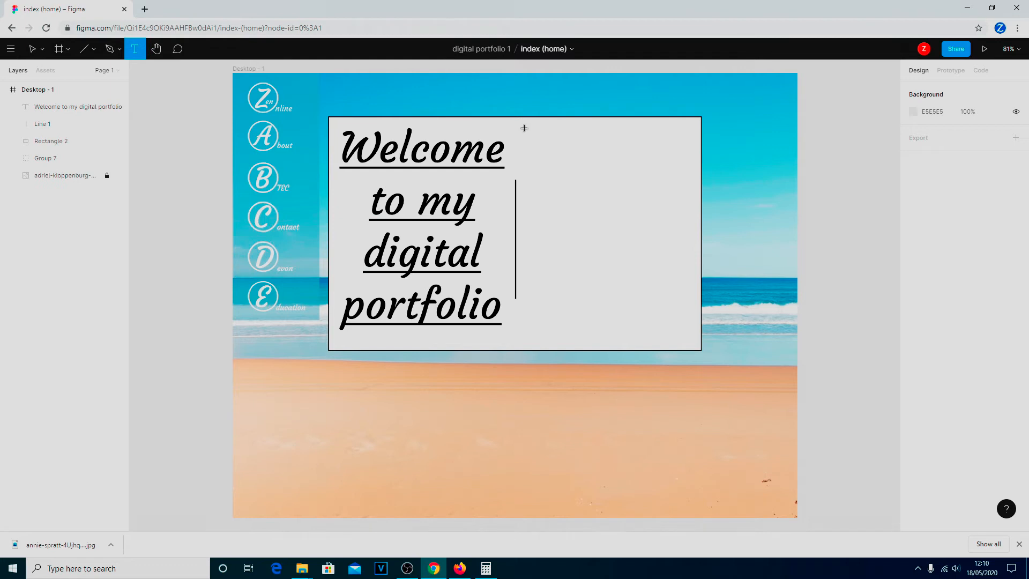
{"action": "left_click_drag", "start_coordinate": [524, 125], "coordinate": [540, 228]}
{"action": "left_click_drag", "start_coordinate": [654, 320], "coordinate": [695, 344]}
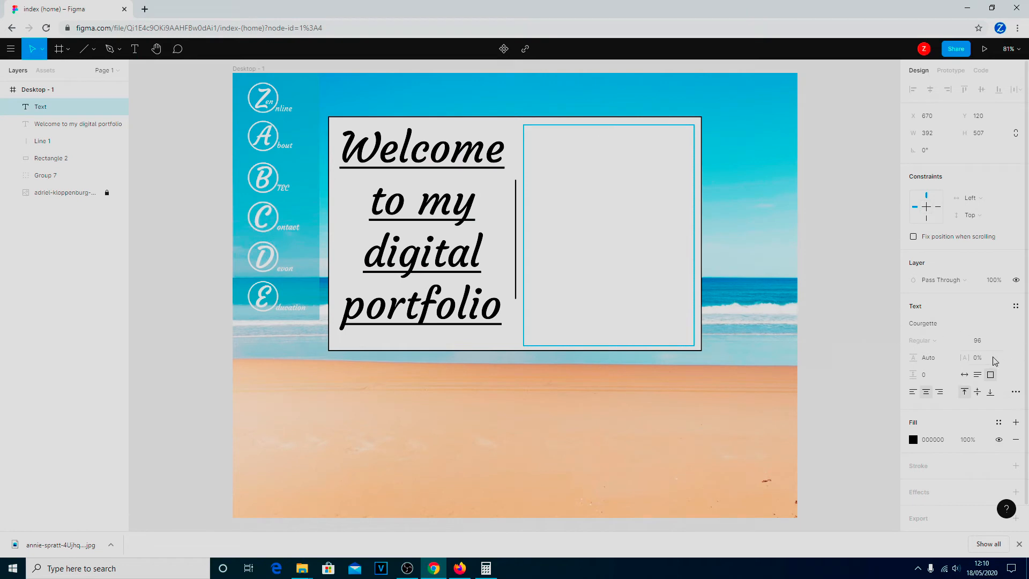
{"action": "left_click", "coordinate": [1016, 392]}
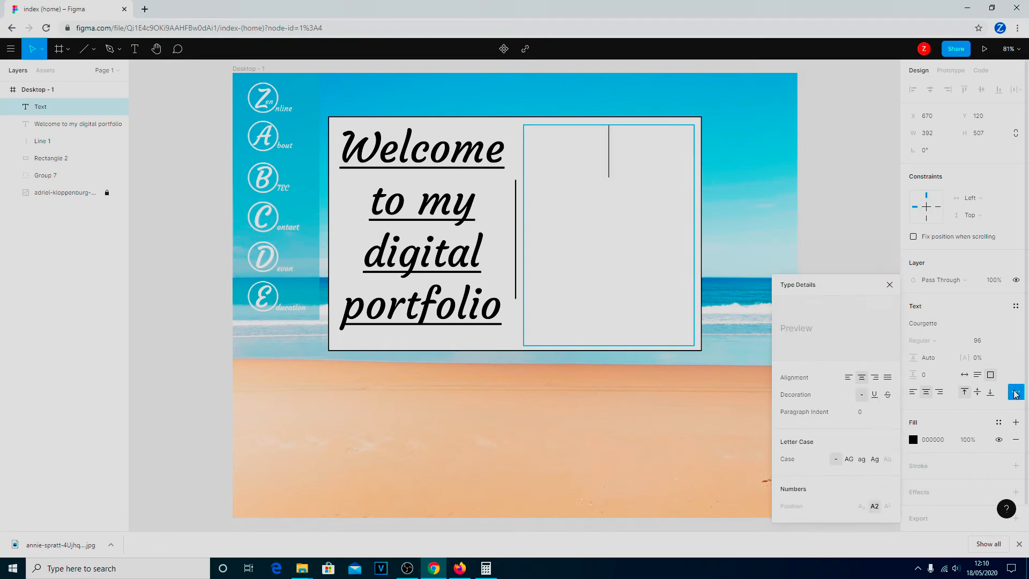
{"action": "left_click", "coordinate": [849, 379]}
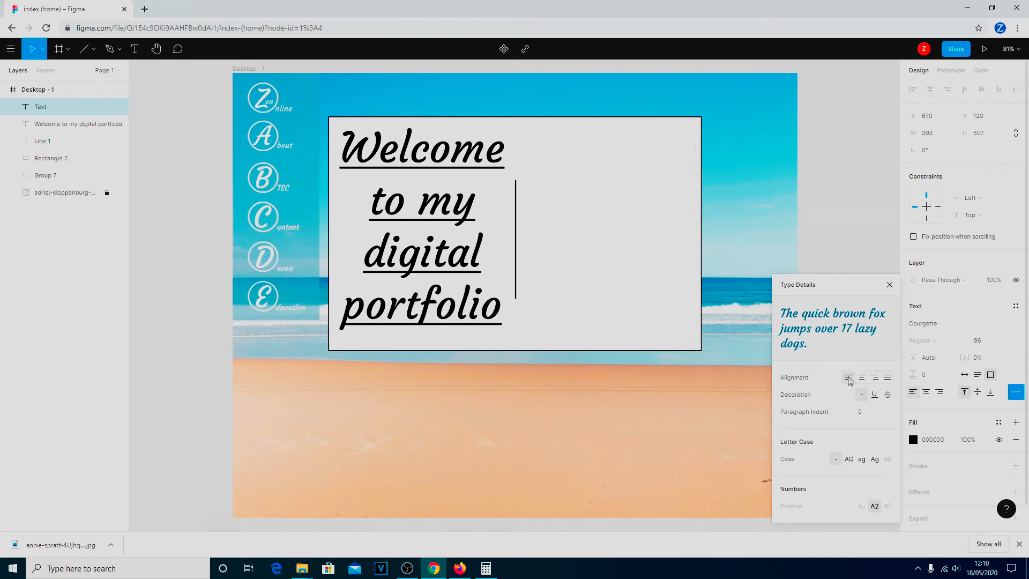
{"action": "left_click", "coordinate": [891, 285]}
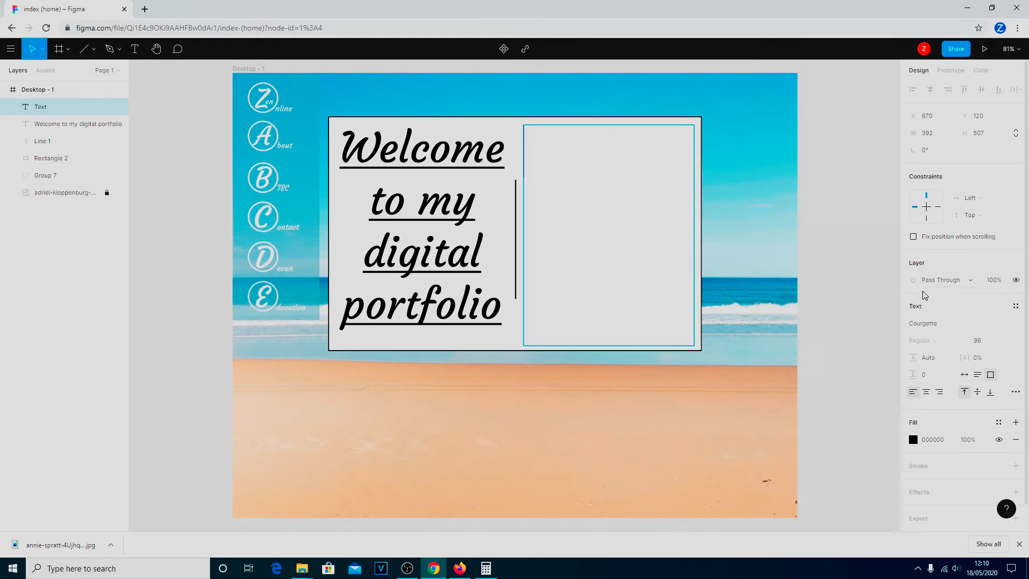
Set the new text box's font size to 18 and enter a greeting with the author's first name and "welcome to my portfolio!!!"
{"action": "left_click", "coordinate": [1004, 341]}
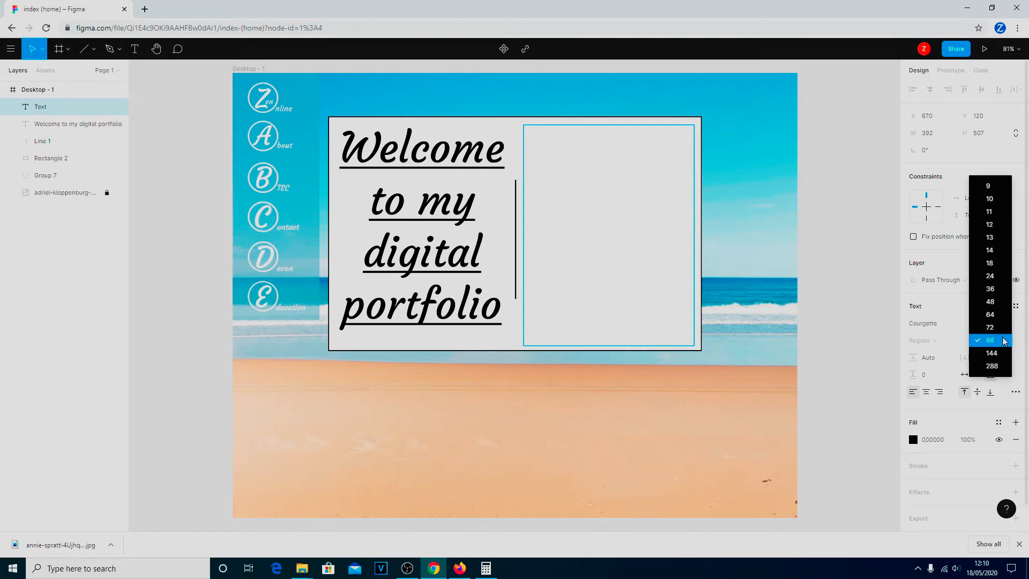
{"action": "left_click", "coordinate": [997, 263]}
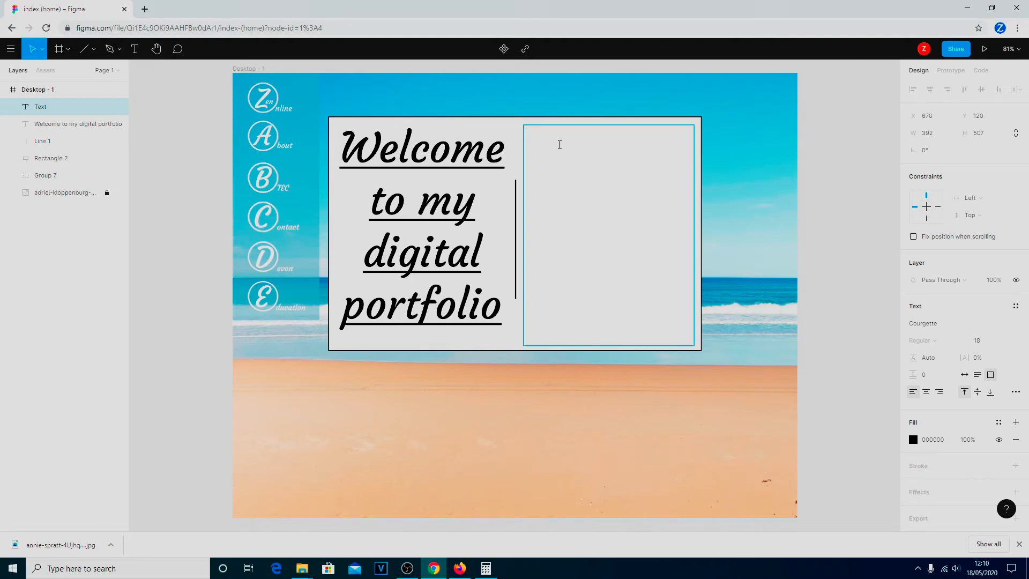
{"action": "type", "text": "Hi, I'm Zen and welcome "}
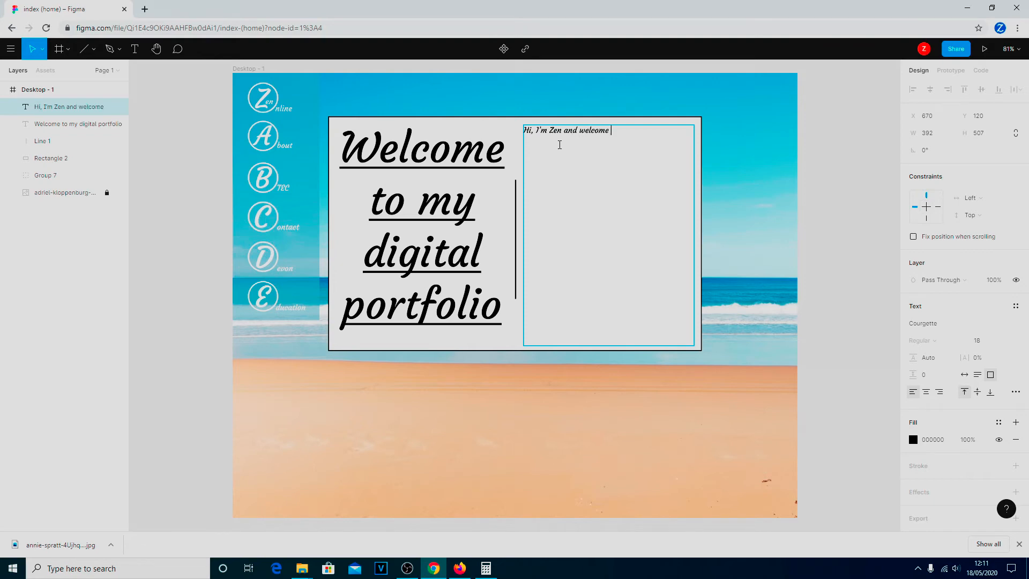
{"action": "type", "text": "to my "}
{"action": "type", "text": "portfolio"}
{"action": "type", "text": "!!!"}
Begin a second paragraph below the greeting with "In this site you will find information about me"
{"action": "type", "text": "In this s"}
{"action": "type", "text": "ite"}
{"action": "type", "text": " you will"}
{"action": "type", "text": " find"}
{"action": "type", "text": " informartio"}
{"action": "key", "text": "BackSpace"}
{"action": "key", "text": "BackSpace"}
{"action": "key", "text": "BackSpace"}
{"action": "key", "text": "BackSpace"}
{"action": "type", "text": "tion "}
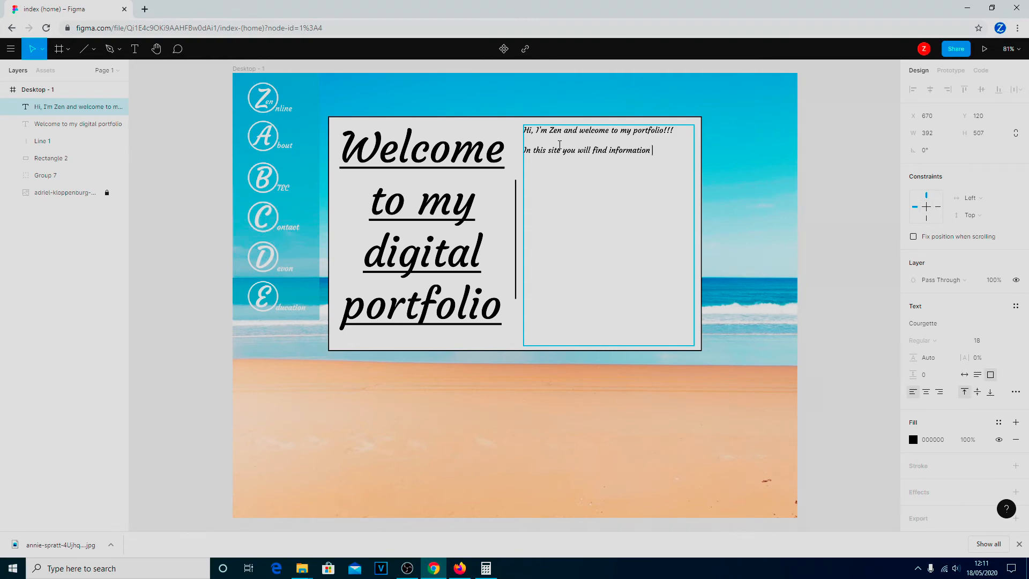
{"action": "type", "text": "about me"}
Continue the second paragraph with ", my education, work that I have done in my BTEC course and some information"
{"action": "type", "text": ", my ediucation, work that I ha"}
{"action": "key", "text": "BackSpace"}
{"action": "key", "text": "BackSpace"}
{"action": "key", "text": "BackSpace"}
{"action": "type", "text": "have doin"}
{"action": "key", "text": "BackSpace"}
{"action": "type", "text": "ne int he"}
{"action": "key", "text": "BackSpace"}
{"action": "key", "text": "BackSpace"}
{"action": "key", "text": "BackSpace"}
{"action": "key", "text": "BackSpace"}
{"action": "type", "text": "my BTE"}
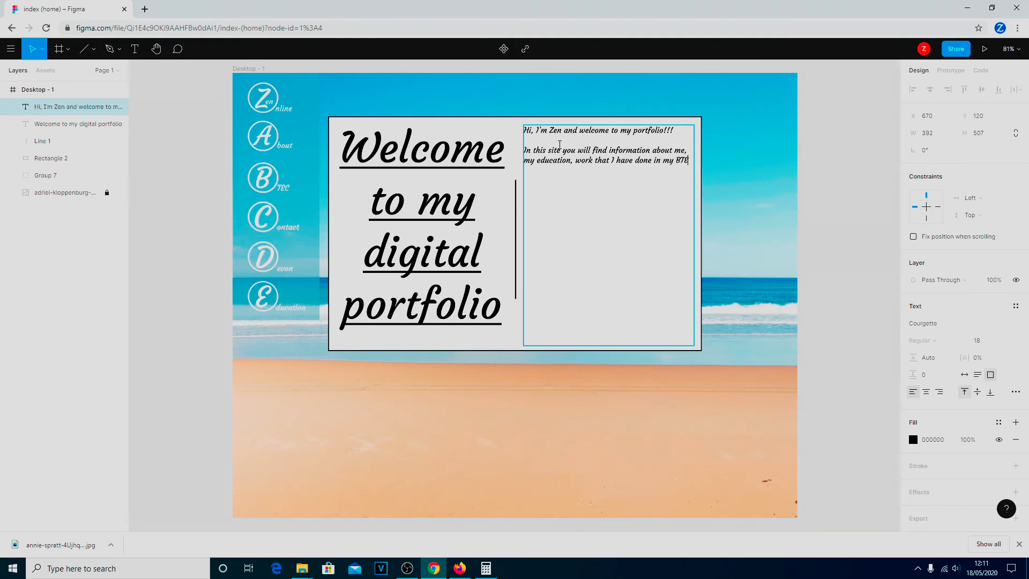
{"action": "type", "text": "C course and some inform"}
{"action": "key", "text": "BackSpace"}
{"action": "type", "text": "mation "}
Complete the second paragraph with "about Devon where I was born and raised."
{"action": "type", "text": "about "}
{"action": "type", "text": "Devon"}
{"action": "type", "text": " where"}
{"action": "type", "text": " I was "}
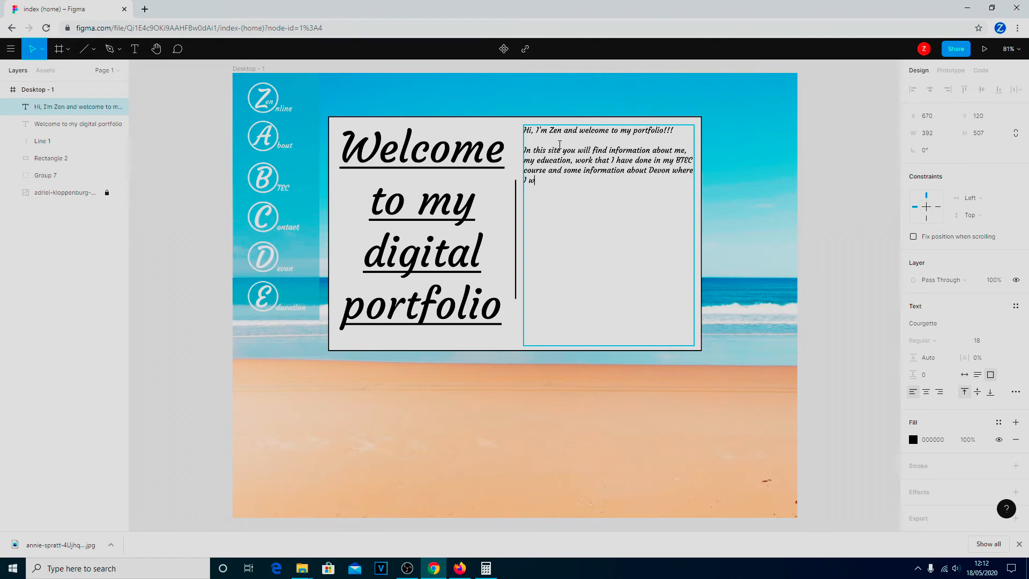
{"action": "type", "text": "born and "}
{"action": "type", "text": "raise"}
{"action": "type", "text": "d.  "}
Begin a third paragraph with "If yu want any more information about me or want to contact for any reason"
{"action": "type", "text": "U"}
{"action": "key", "text": "BackSpace"}
{"action": "type", "text": "If yu want any more information "}
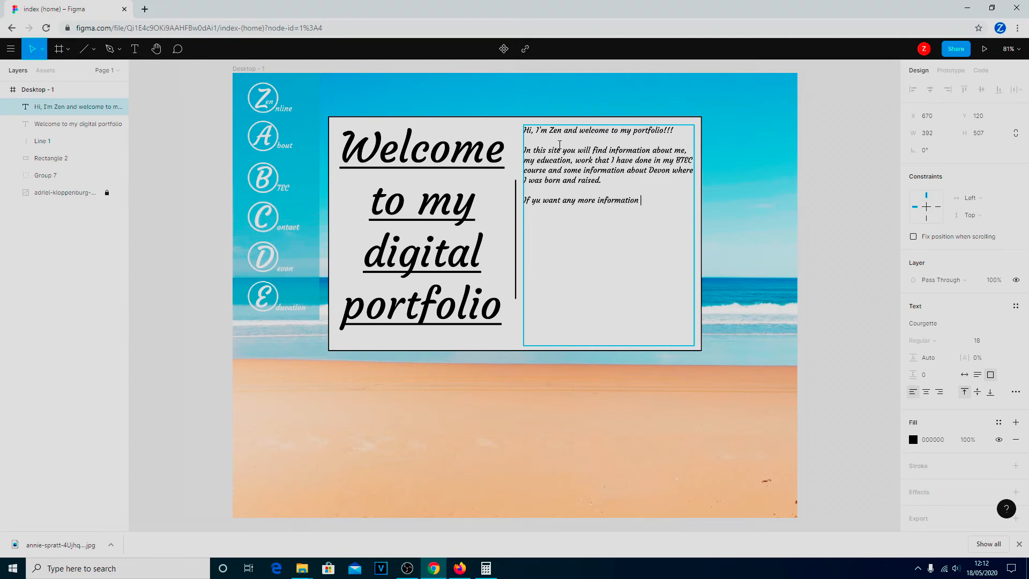
{"action": "type", "text": "about me or want to contact for any reasoin"}
{"action": "key", "text": "BackSpace"}
{"action": "key", "text": "BackSpace"}
{"action": "key", "text": "BackSpace"}
{"action": "type", "text": "n"}
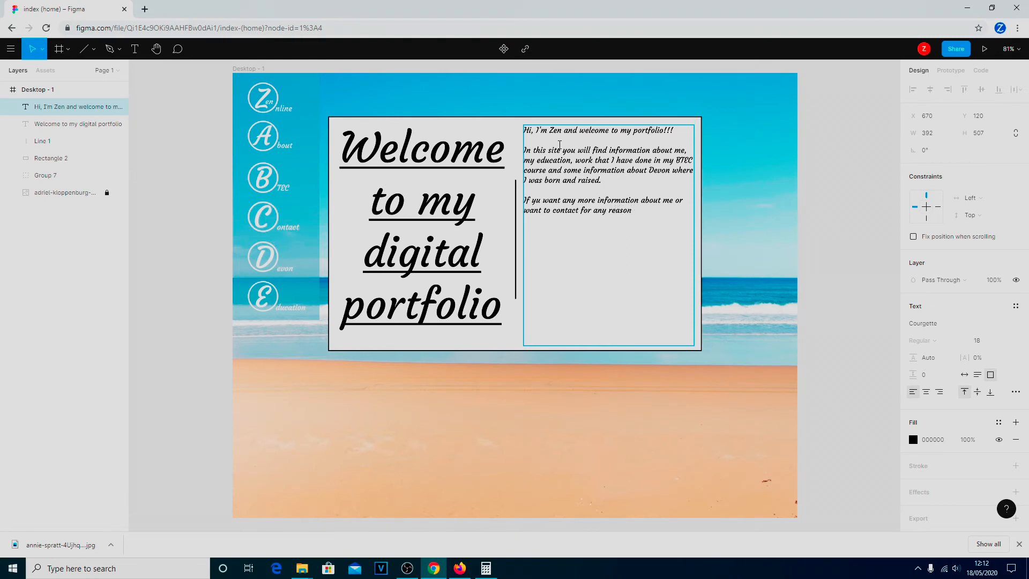
Continue the third paragraph with ", please use any of the methods in the contact page"
{"action": "type", "text": ", please"}
{"action": "type", "text": "use an"}
{"action": "type", "text": "y "}
{"action": "type", "text": "of the me"}
{"action": "type", "text": "thods in the "}
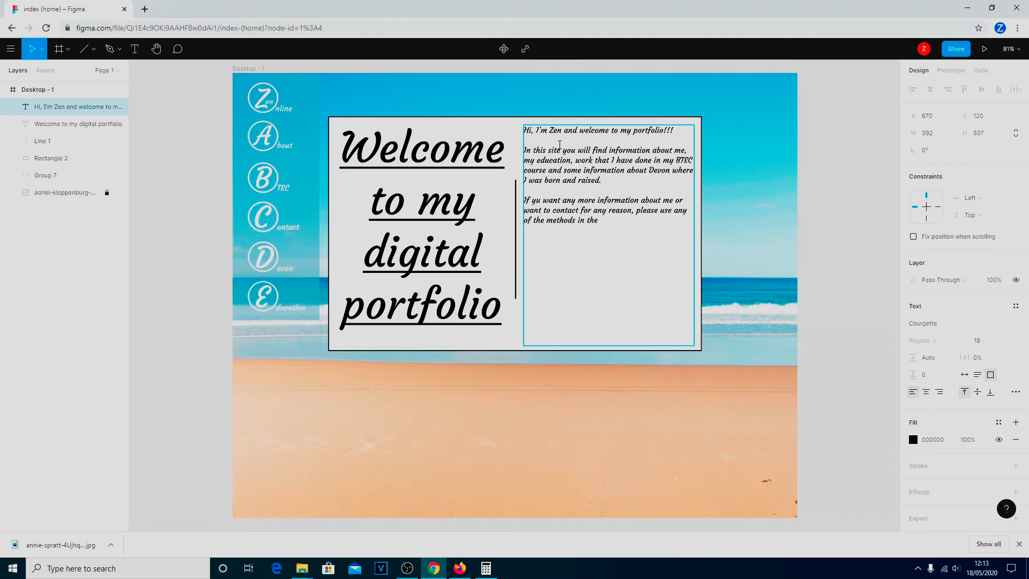
{"action": "type", "text": "contact page"}
Complete the third paragraph with "and I will get back to you as soon as I can."
{"action": "type", "text": "and I will get bd"}
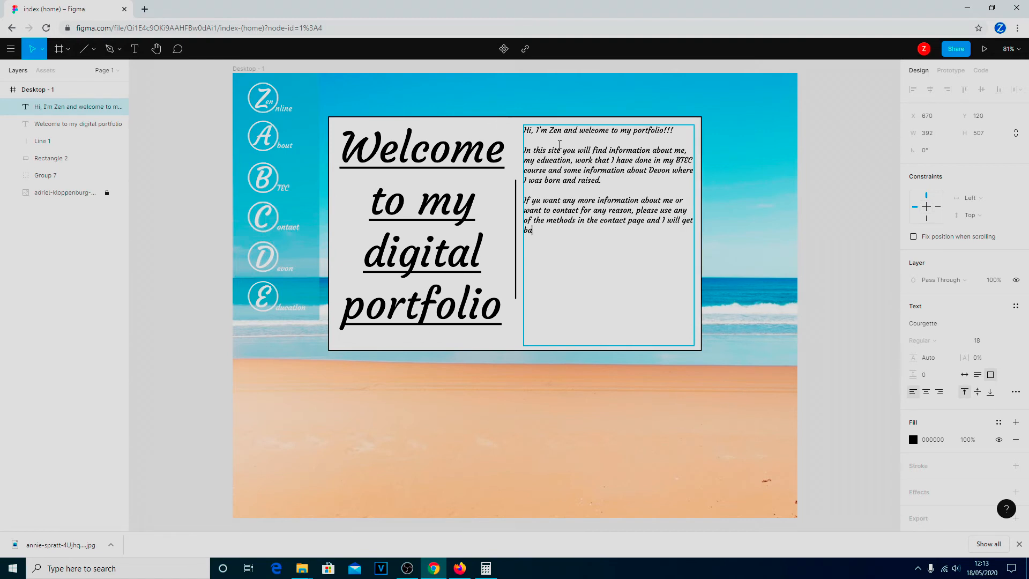
{"action": "key", "text": "BackSpace"}
{"action": "type", "text": "ack to you d"}
{"action": "type", "text": " s"}
{"action": "type", "text": "oon as I c"}
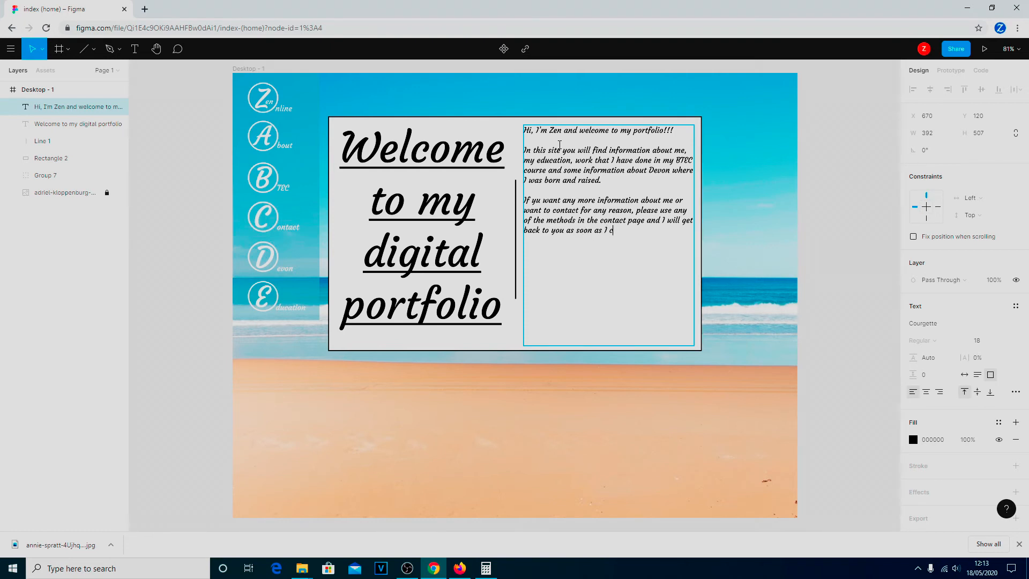
{"action": "type", "text": "an"}
{"action": "type", "text": "."}
Begin a closing paragraph with "Hope you enjoy looking around this site as", correcting the spelling of "around"
{"action": "type", "text": "Hope "}
{"action": "type", "text": "you"}
{"action": "type", "text": " enjoy"}
{"action": "type", "text": " lookin"}
{"action": "type", "text": "g aroiund th"}
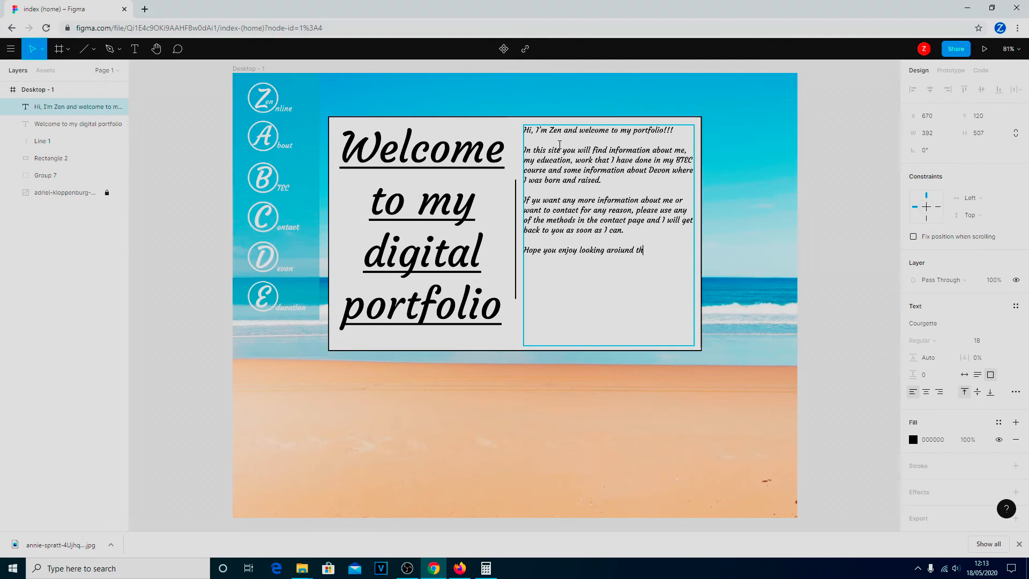
{"action": "key", "text": "BackSpace"}
{"action": "key", "text": "BackSpace"}
{"action": "key", "text": "BackSpace"}
{"action": "key", "text": "BackSpace"}
{"action": "key", "text": "BackSpace"}
{"action": "key", "text": "BackSpace"}
{"action": "key", "text": "BackSpace"}
{"action": "type", "text": "und this site as "}
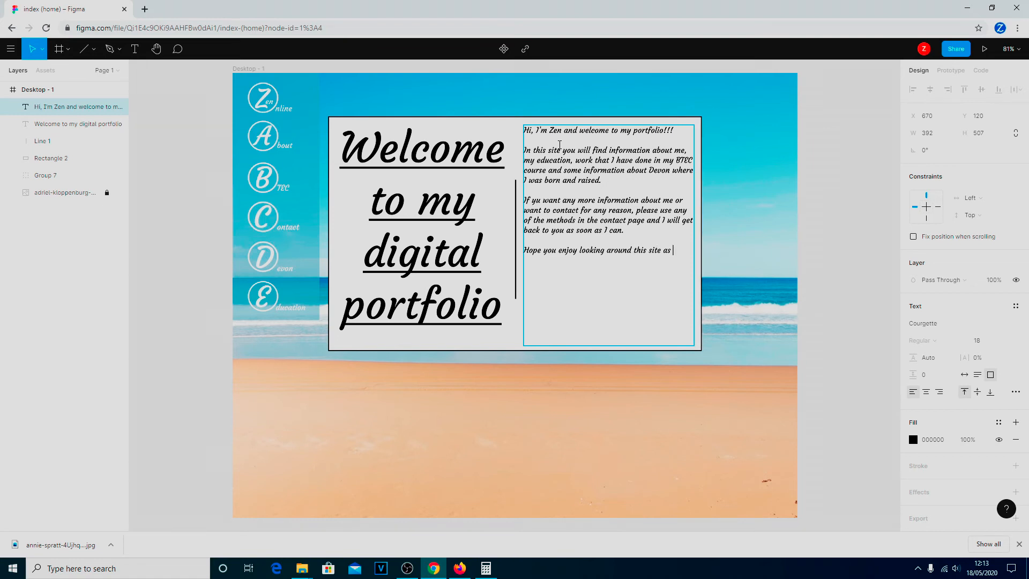
Complete the closing paragraph with "much as I had making it."
{"action": "type", "text": "much as I"}
{"action": "type", "text": " had"}
{"action": "type", "text": " ma"}
{"action": "type", "text": "king "}
{"action": "type", "text": "it"}
{"action": "type", "text": "."}
Add one extra blank line in each gap between the paragraphs of the introduction text
{"action": "double_click", "coordinate": [351, 213]}
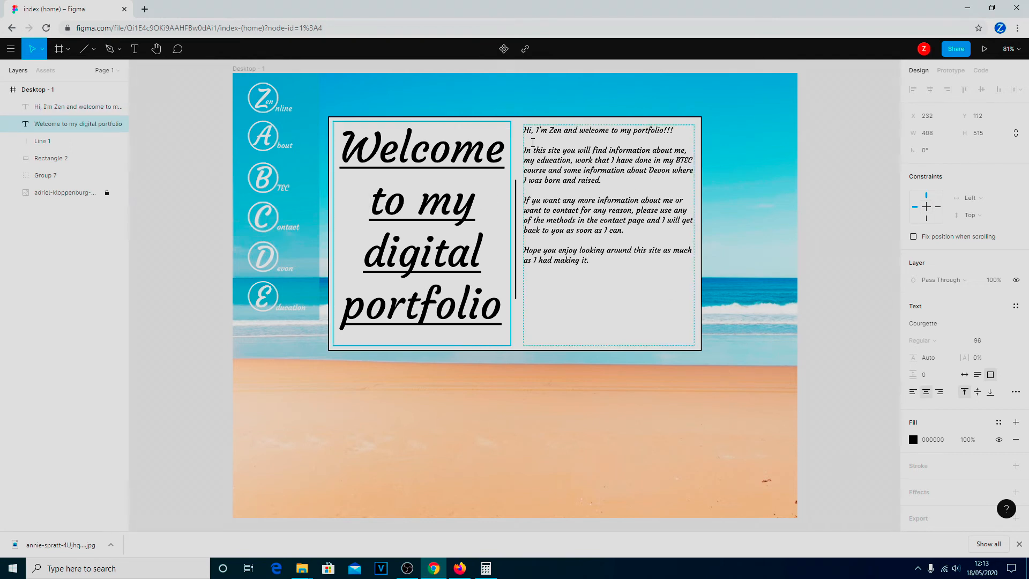
{"action": "left_click", "coordinate": [533, 141]}
{"action": "key", "text": "Return"}
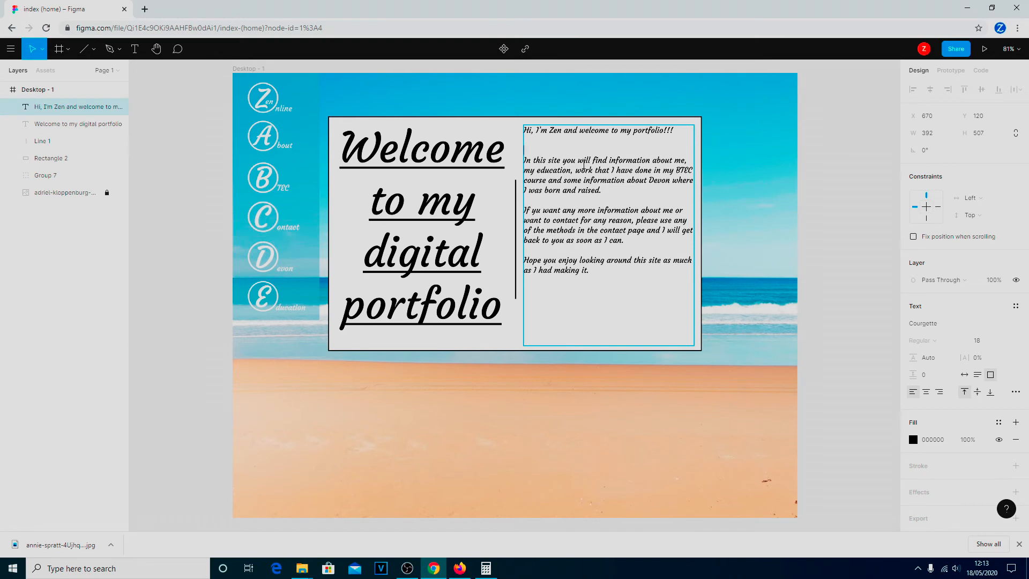
{"action": "left_click", "coordinate": [543, 200]}
{"action": "key", "text": "Return"}
{"action": "left_click", "coordinate": [550, 260]}
{"action": "key", "text": "Return"}
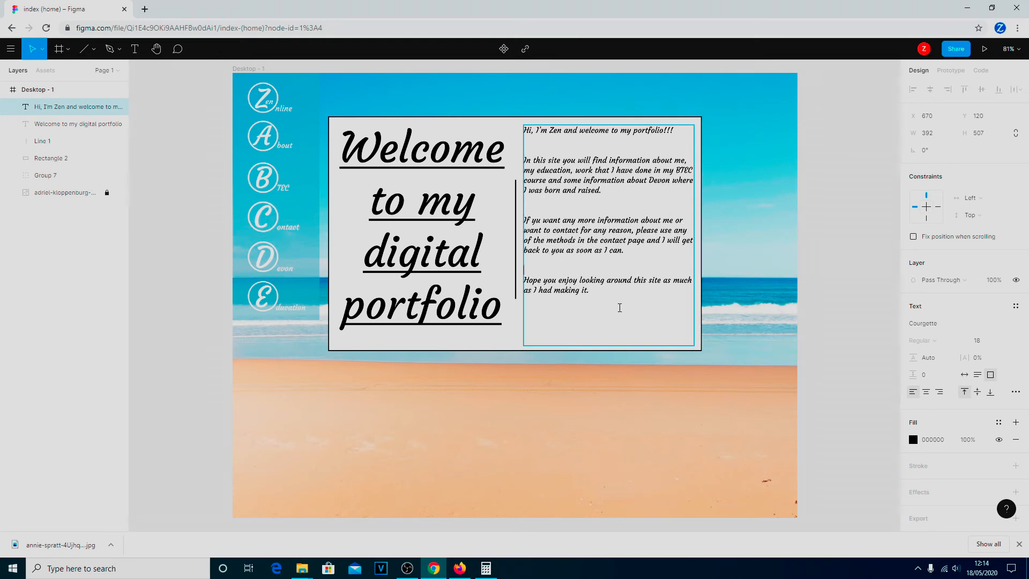
Shorten the introduction text box so that it ends just below its last line of text
{"action": "left_click", "coordinate": [547, 317]}
{"action": "key", "text": "Escape"}
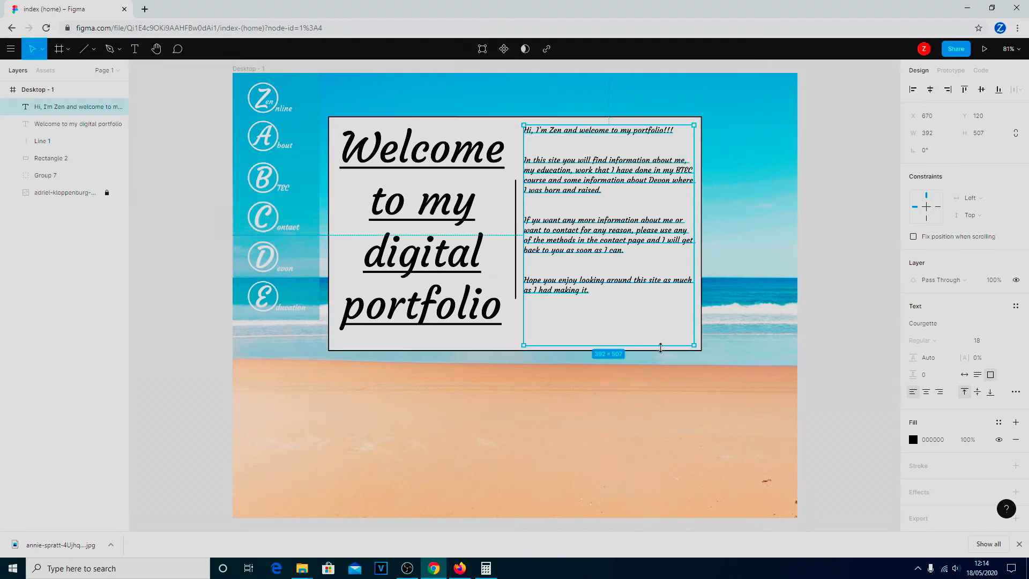
{"action": "left_click_drag", "start_coordinate": [693, 343], "coordinate": [689, 301]}
{"action": "left_click", "coordinate": [593, 337]}
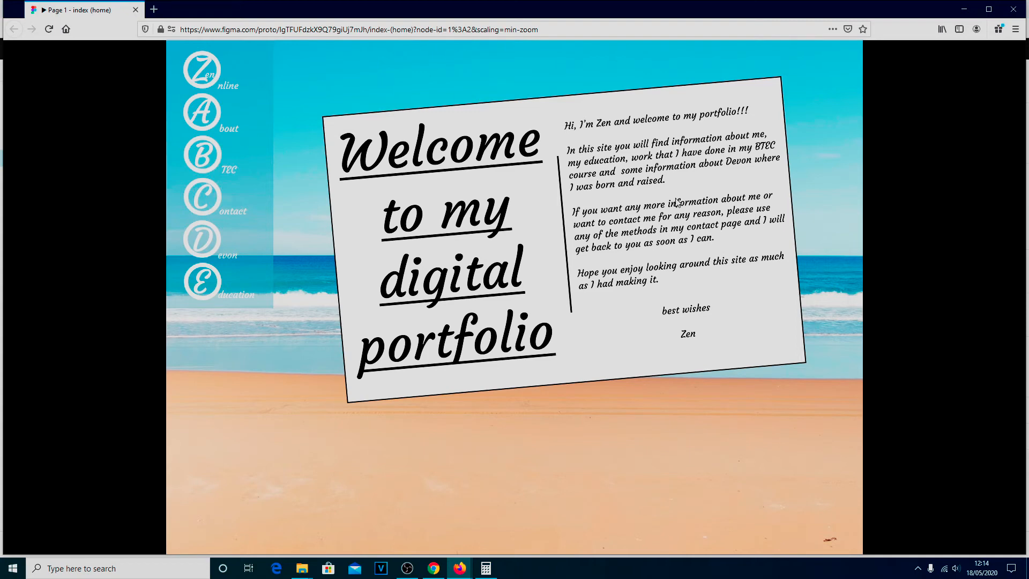
Add a text box about 391 by 51 below the introduction, with "best wishes" and the author's first name as a sign-off
{"action": "mouse_move", "coordinate": [667, 70]}
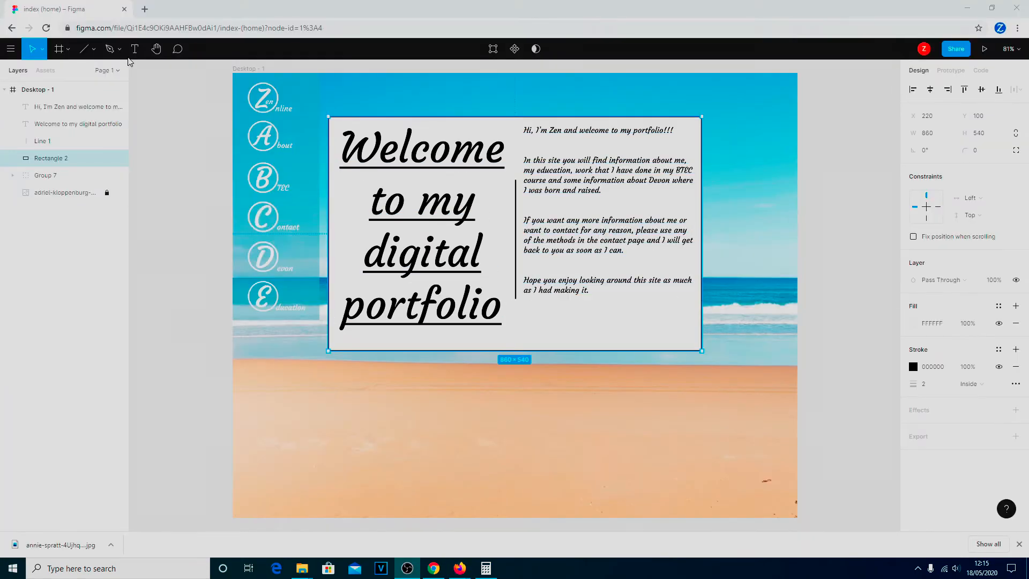
{"action": "left_click", "coordinate": [134, 49]}
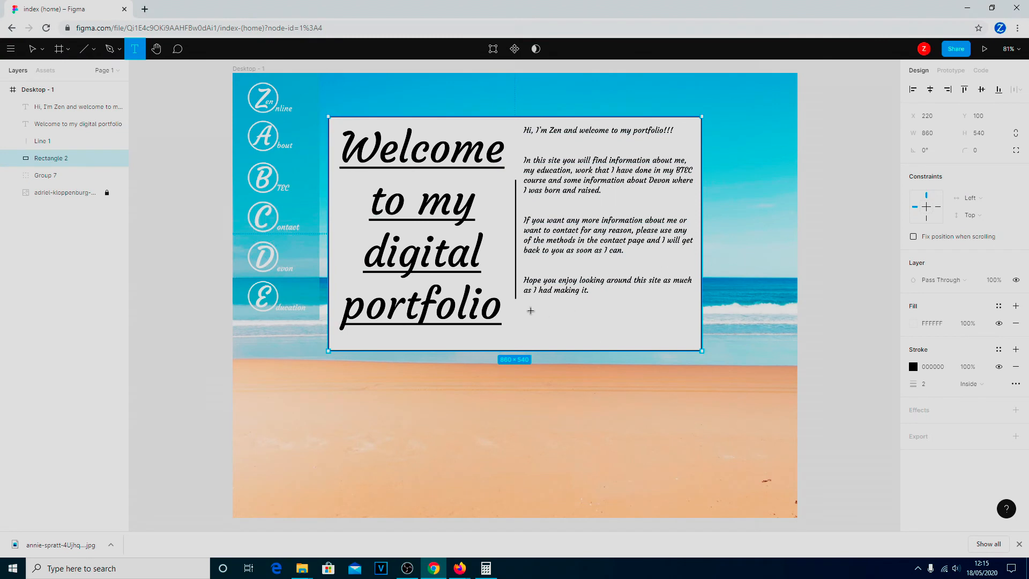
{"action": "left_click_drag", "start_coordinate": [524, 306], "coordinate": [694, 332]}
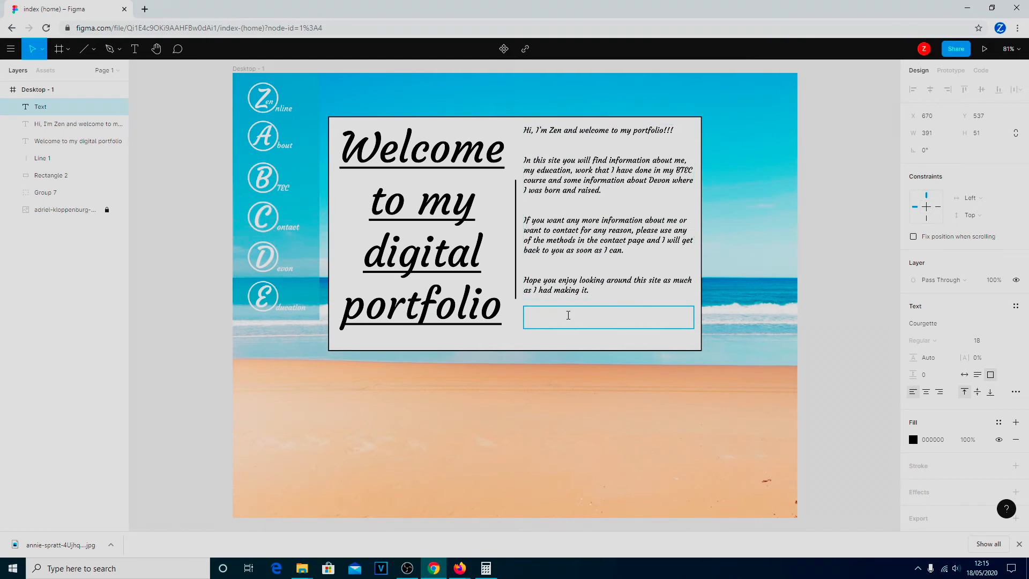
{"action": "type", "text": "best wishes"}
{"action": "key", "text": "Return"}
{"action": "type", "text": "zen"}
Set the sign-off text box to auto height and centre-align its text
{"action": "left_click", "coordinate": [981, 375]}
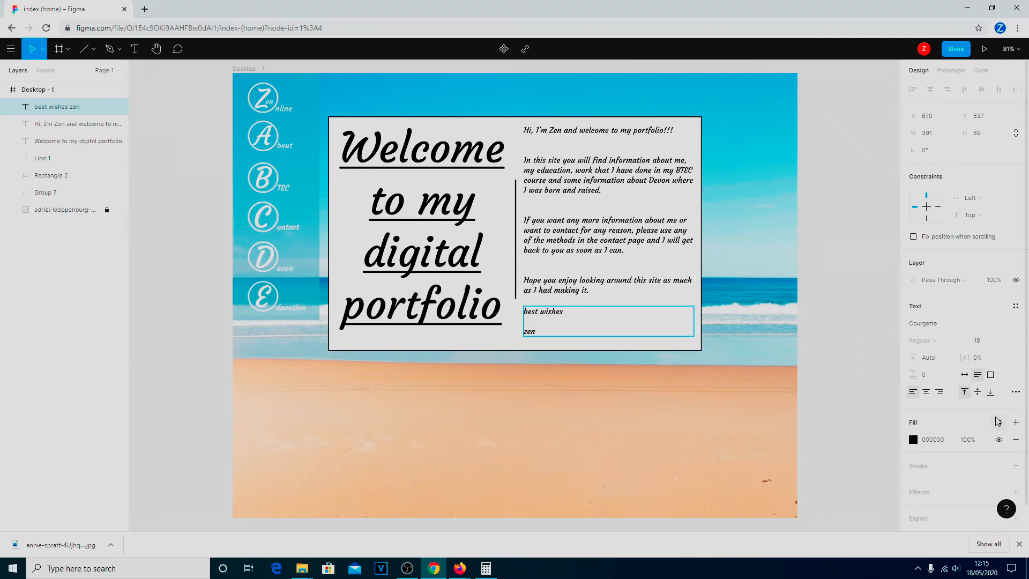
{"action": "left_click", "coordinate": [926, 392]}
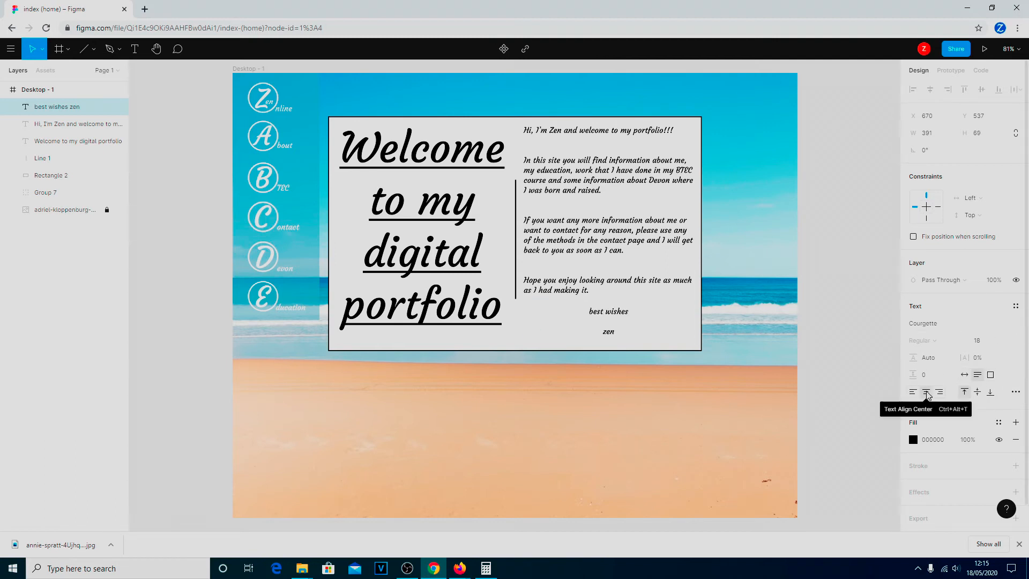
{"action": "left_click", "coordinate": [735, 311]}
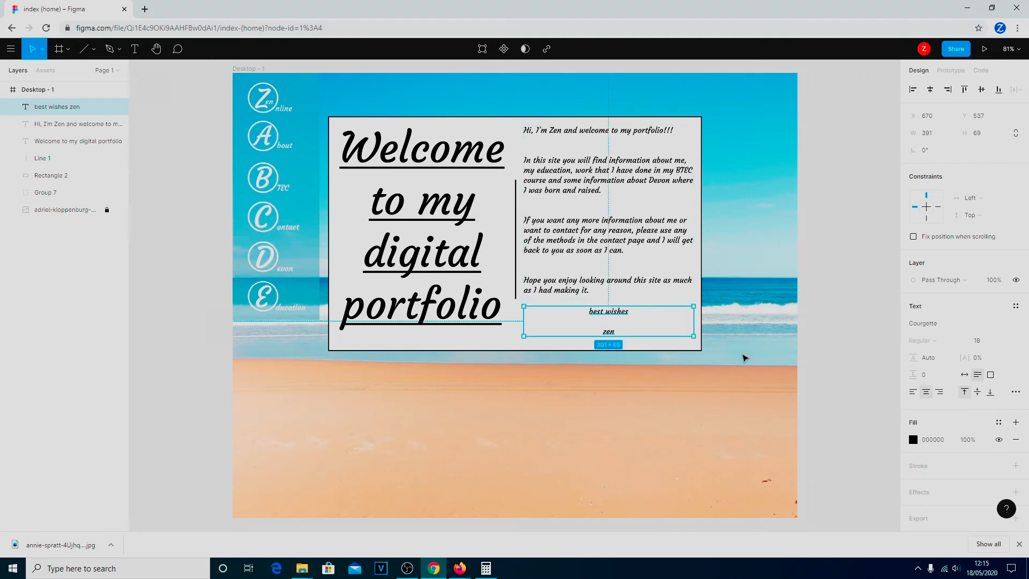
{"action": "left_click", "coordinate": [718, 422]}
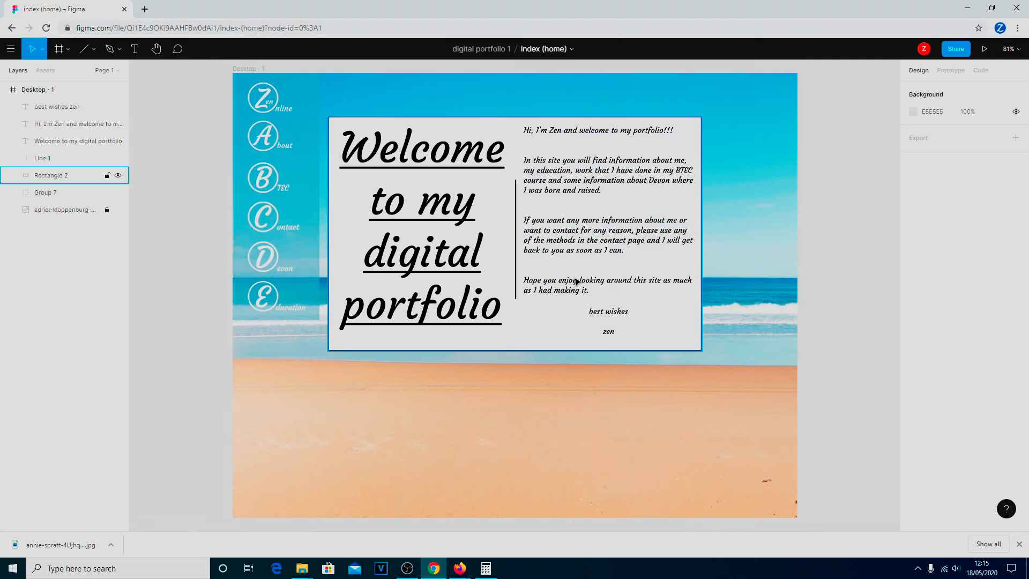
Capitalise the first letter of the author's name in the sign-off
{"action": "double_click", "coordinate": [614, 333]}
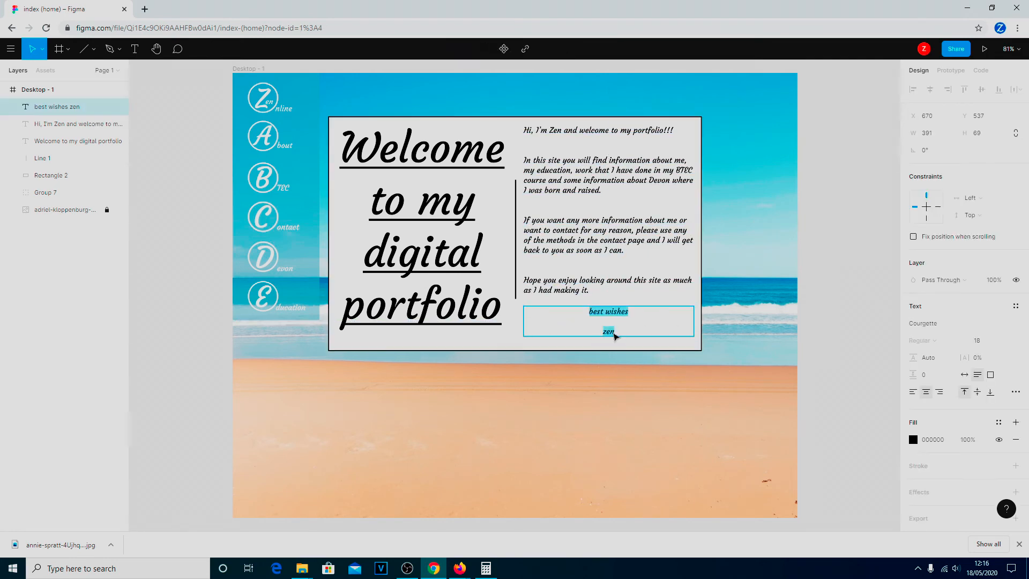
{"action": "left_click", "coordinate": [608, 332]}
{"action": "key", "text": "BackSpace"}
{"action": "type", "text": "Z"}
{"action": "key", "text": "Escape"}
{"action": "left_click", "coordinate": [749, 349]}
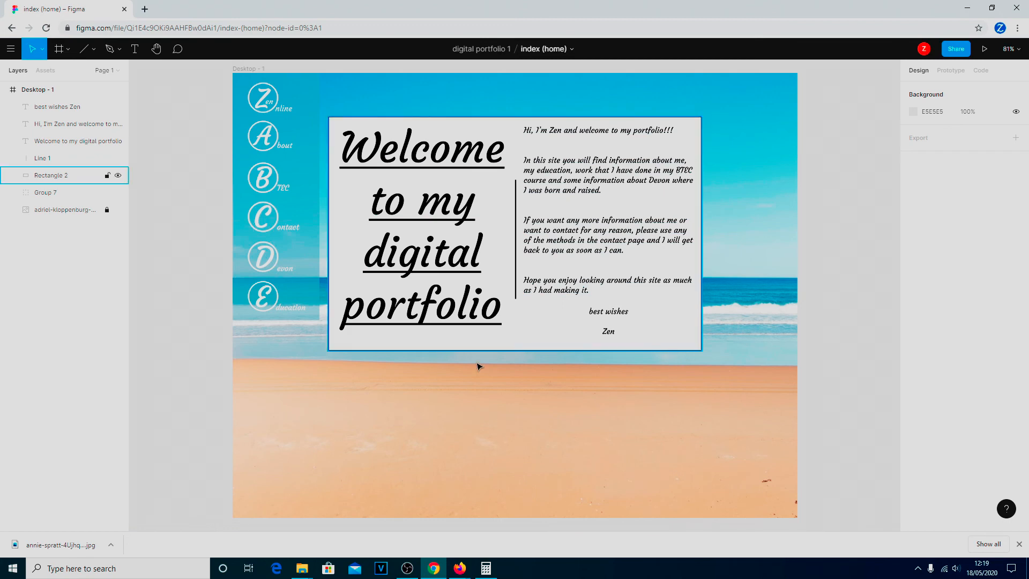
Group the white panel rectangle, divider line, heading, introduction and sign-off text together
{"action": "left_click", "coordinate": [51, 176]}
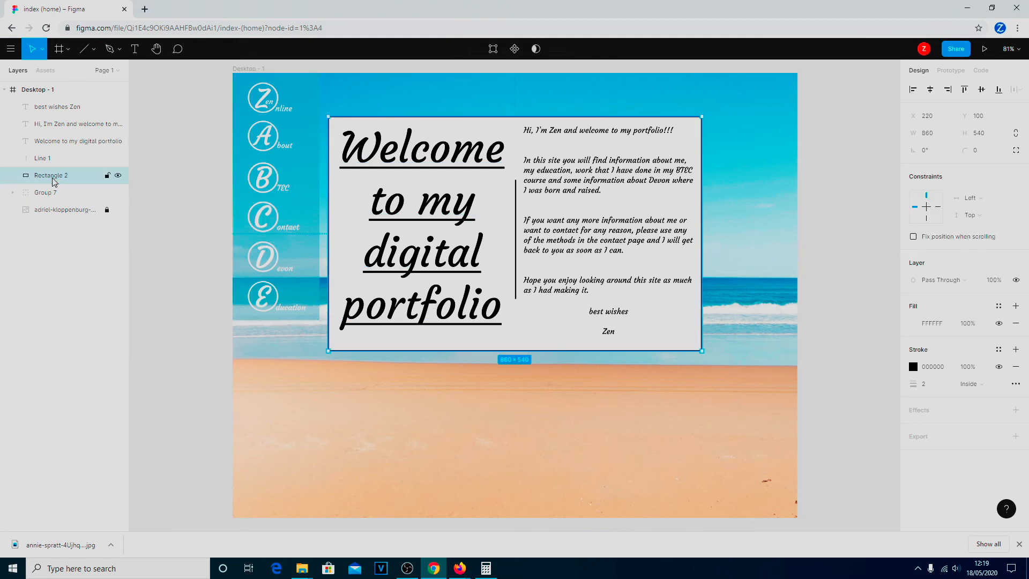
{"action": "left_click", "coordinate": [48, 110], "text": "shift"}
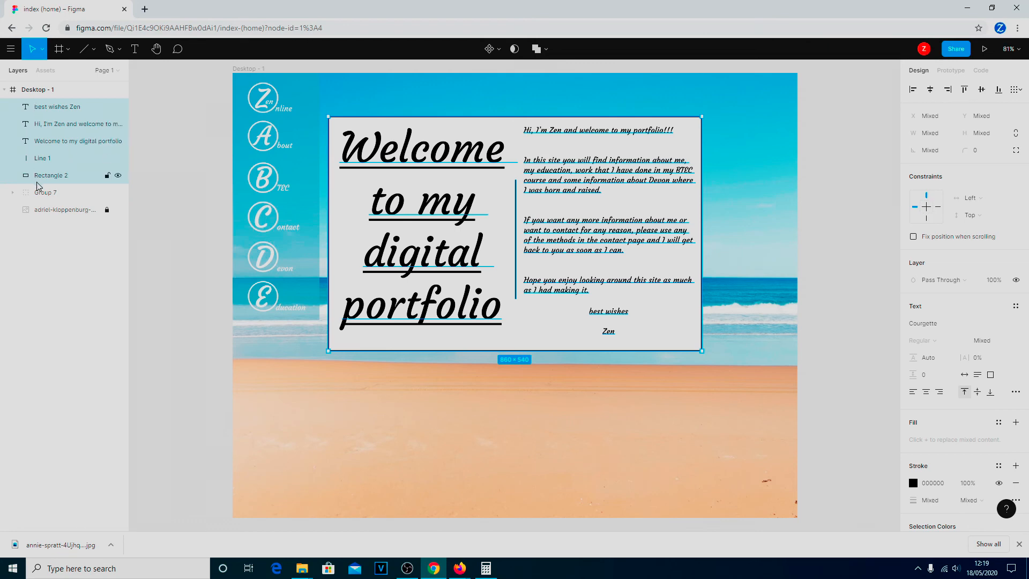
{"action": "left_click", "coordinate": [65, 177]}
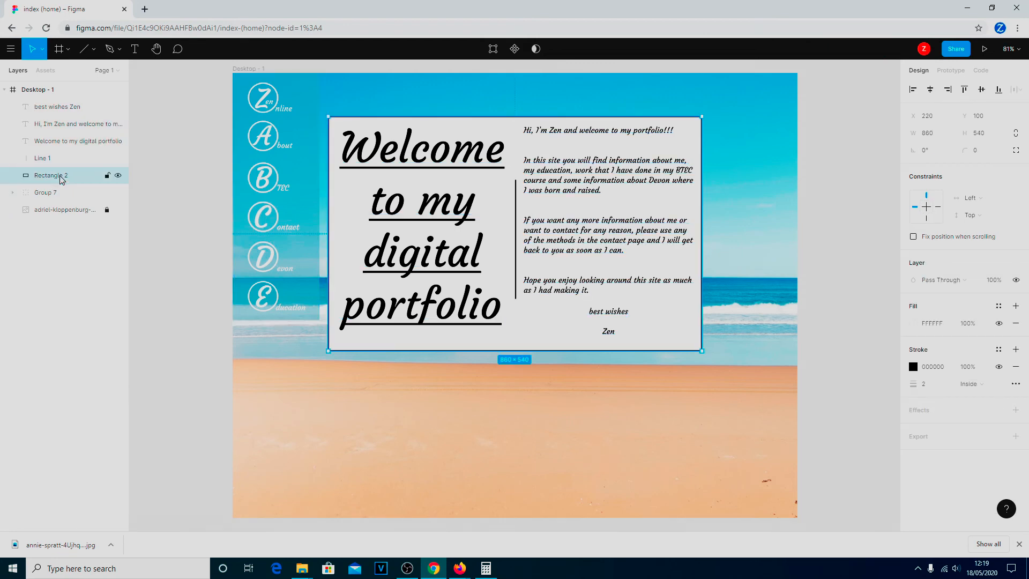
{"action": "left_click", "coordinate": [59, 107], "text": "shift"}
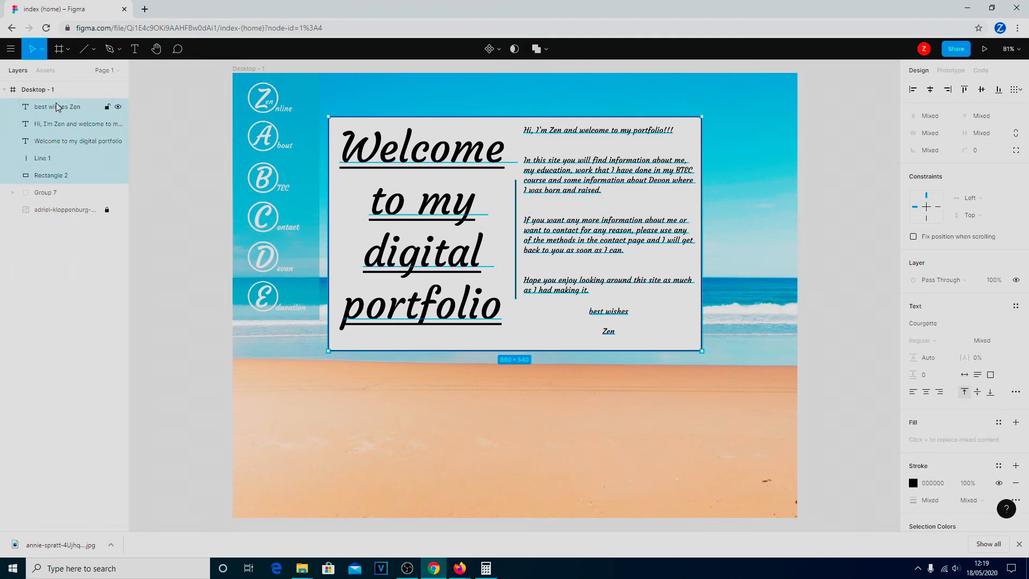
{"action": "right_click", "coordinate": [64, 132]}
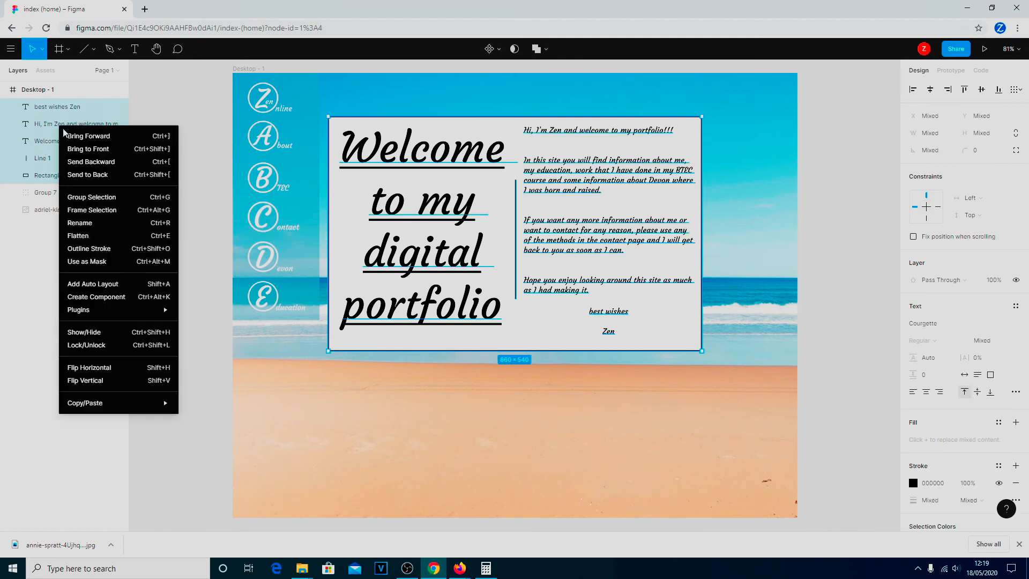
{"action": "left_click", "coordinate": [101, 202]}
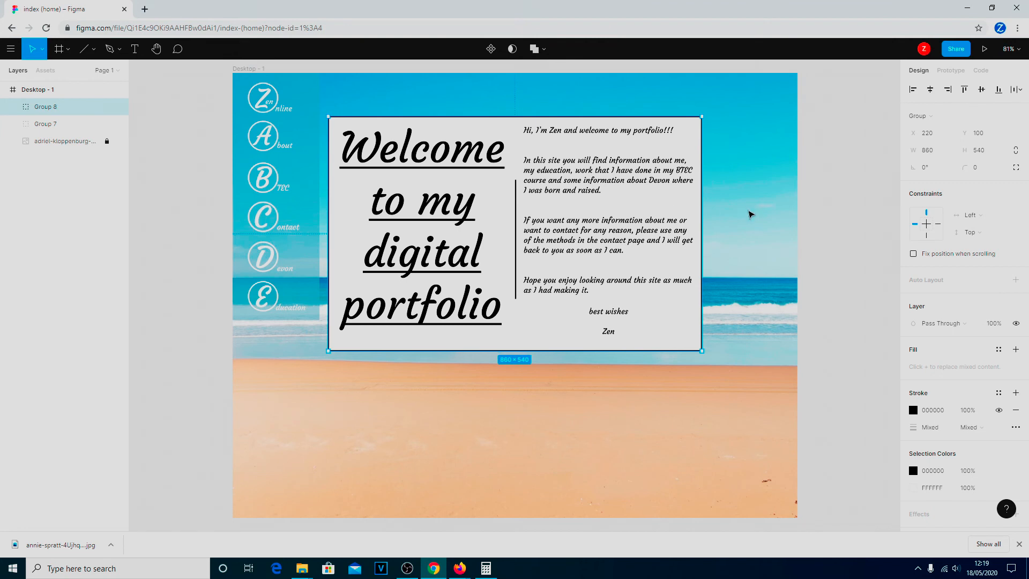
Rotate the grouped welcome panel to 10°
{"action": "left_click", "coordinate": [925, 170]}
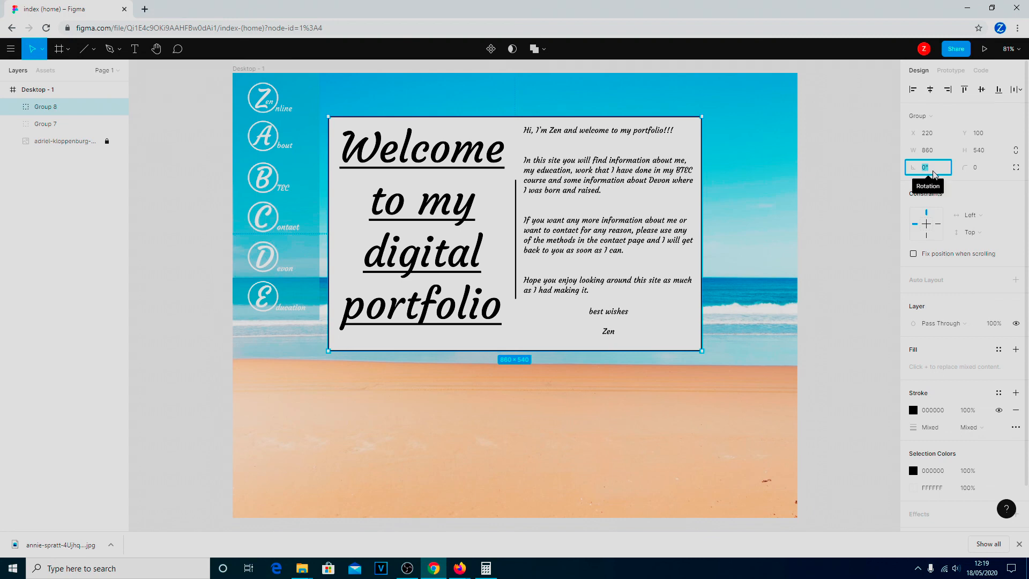
{"action": "type", "text": "10"}
{"action": "key", "text": "Return"}
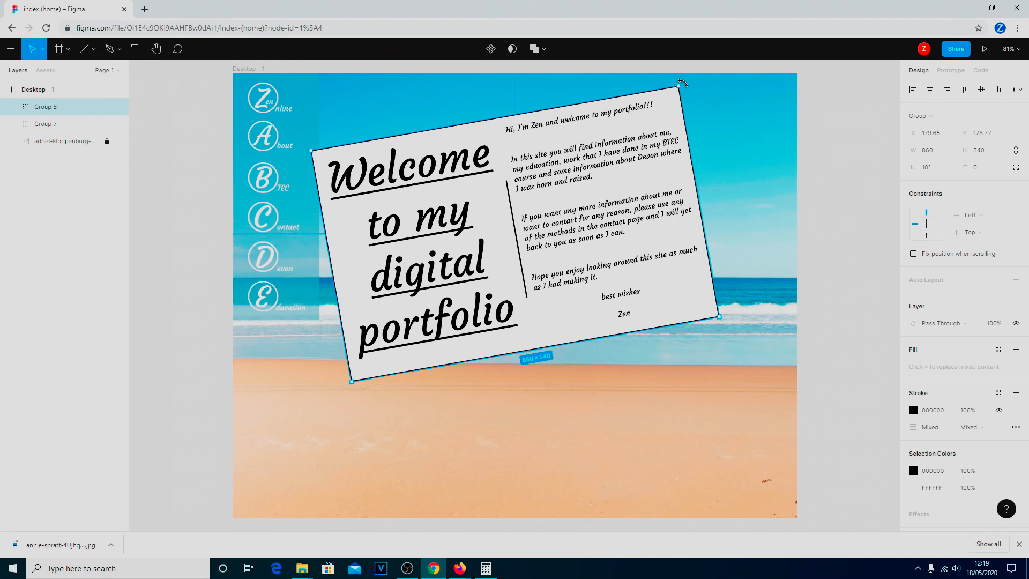
Reduce the tilt of the grouped welcome panel to a rotation of 5°
{"action": "left_click_drag", "start_coordinate": [683, 83], "coordinate": [696, 97]}
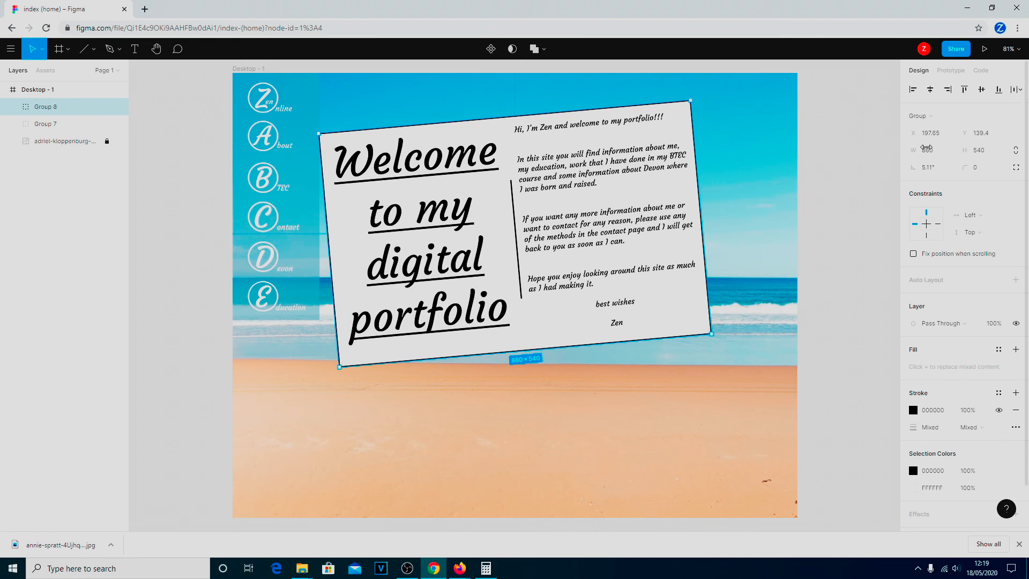
{"action": "left_click", "coordinate": [948, 168]}
{"action": "type", "text": "5"}
{"action": "key", "text": "Return"}
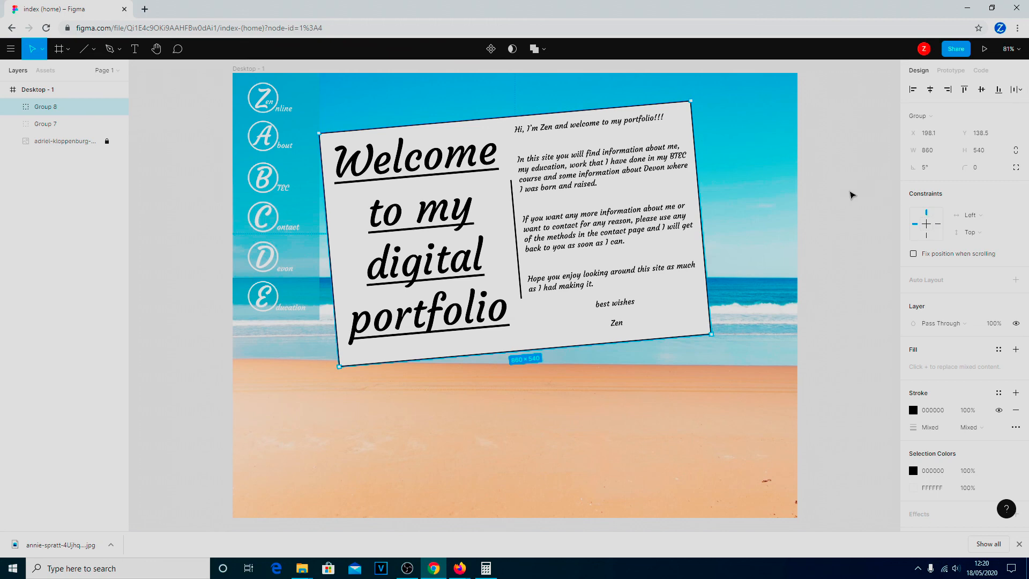
Check the welcome panel's placement against the frame's six-column layout grid, leaving the grid hidden and the frame's white fill on
{"action": "key", "text": "Escape"}
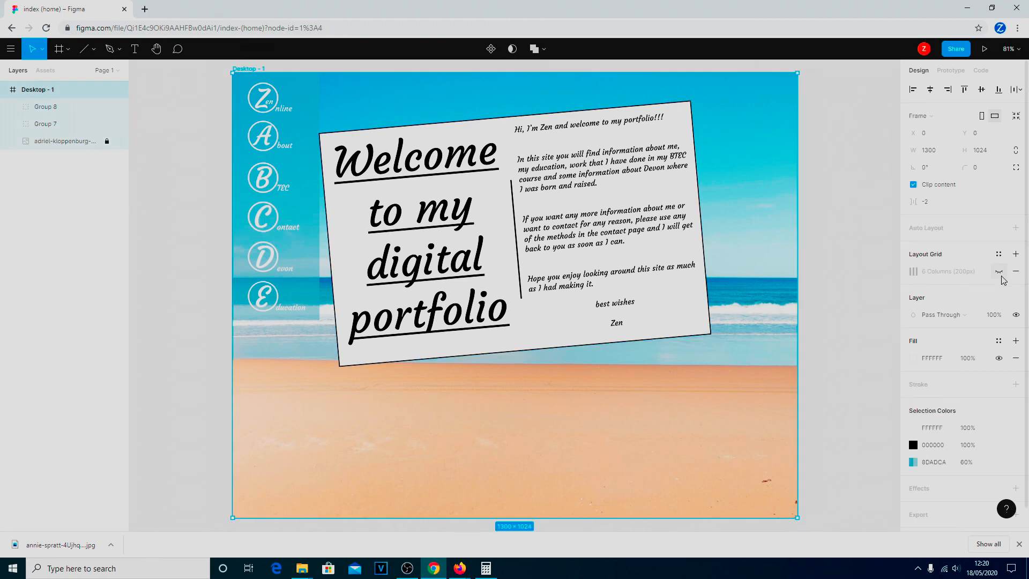
{"action": "left_click", "coordinate": [999, 271]}
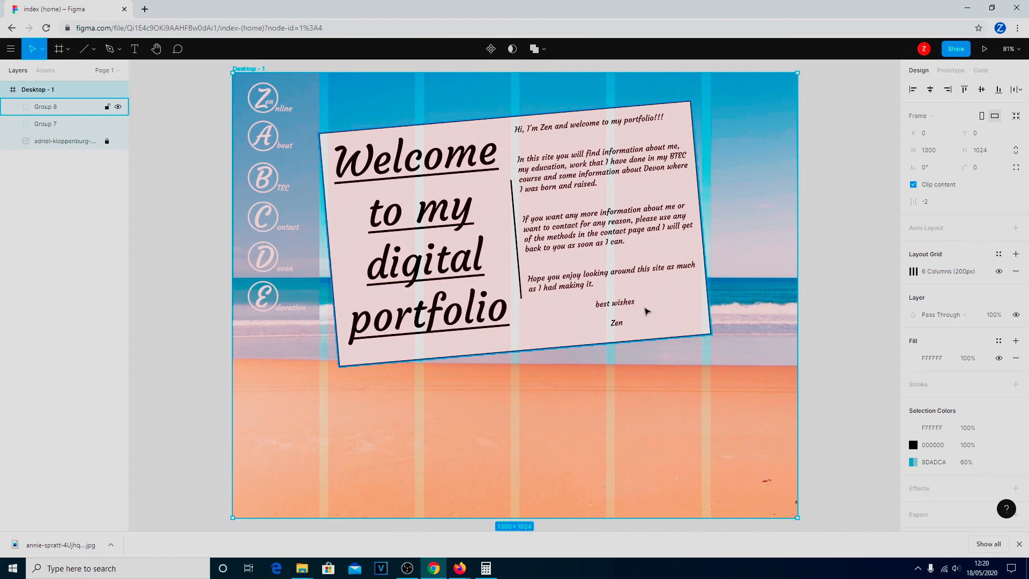
{"action": "left_click", "coordinate": [999, 358]}
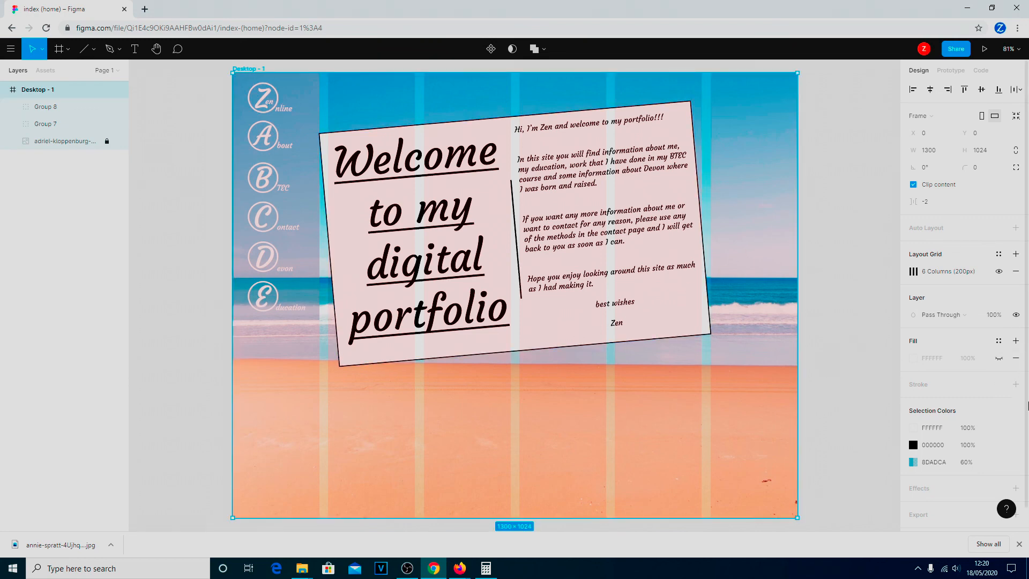
{"action": "left_click", "coordinate": [999, 358]}
{"action": "left_click", "coordinate": [1000, 271]}
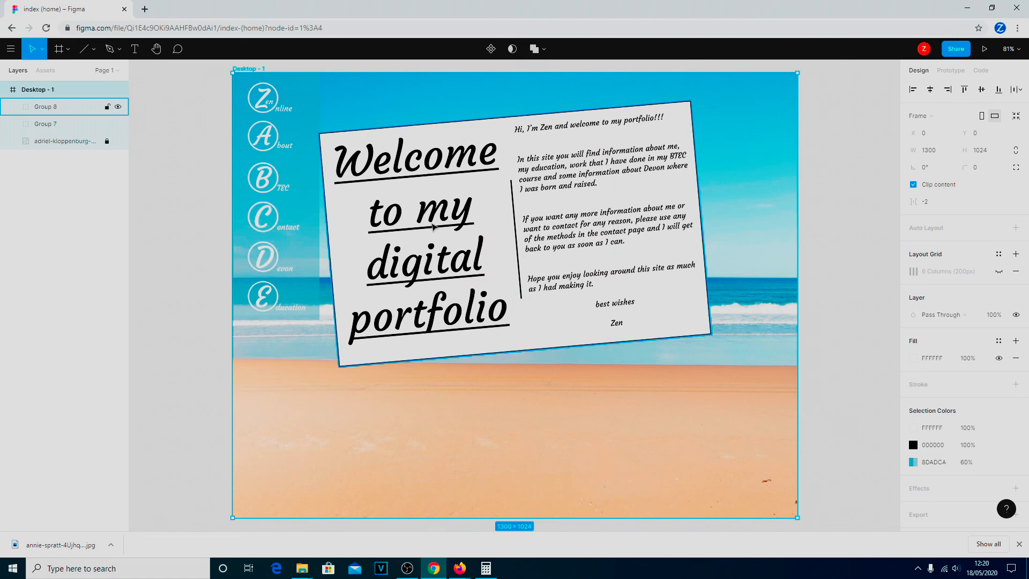
Move the welcome panel group right and slightly down within the page, to about X 292, Y 185
{"action": "left_click", "coordinate": [47, 109]}
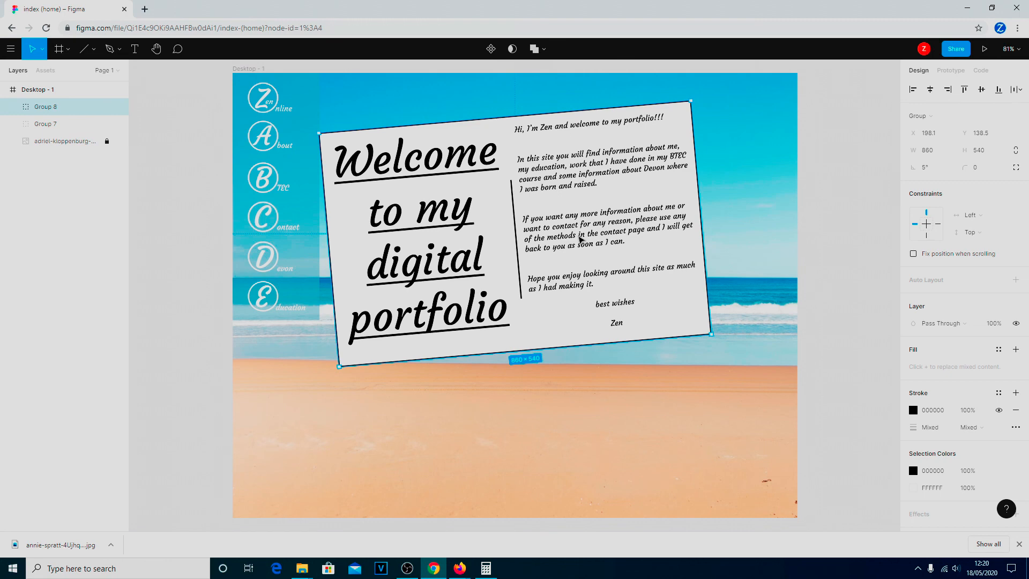
{"action": "left_click_drag", "start_coordinate": [584, 239], "coordinate": [622, 261]}
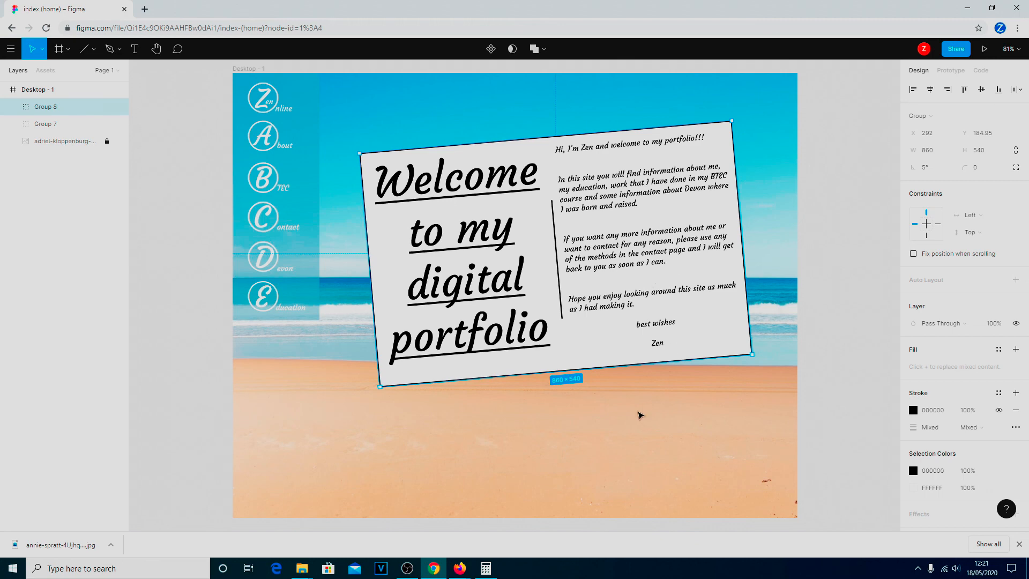
Deselect the welcome panel and open the index (home) page in presentation view
{"action": "left_click", "coordinate": [637, 417]}
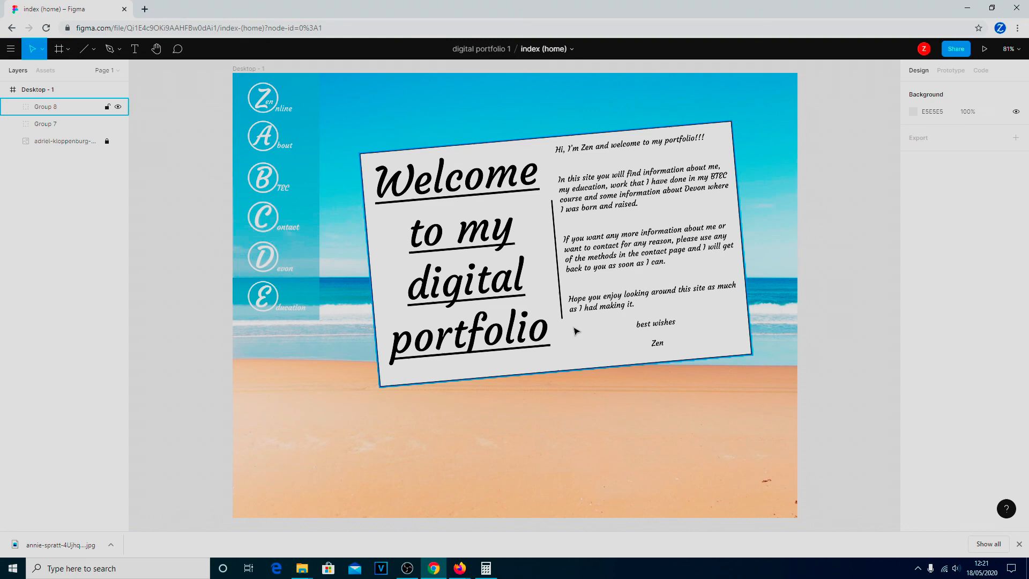
{"action": "left_click", "coordinate": [985, 49]}
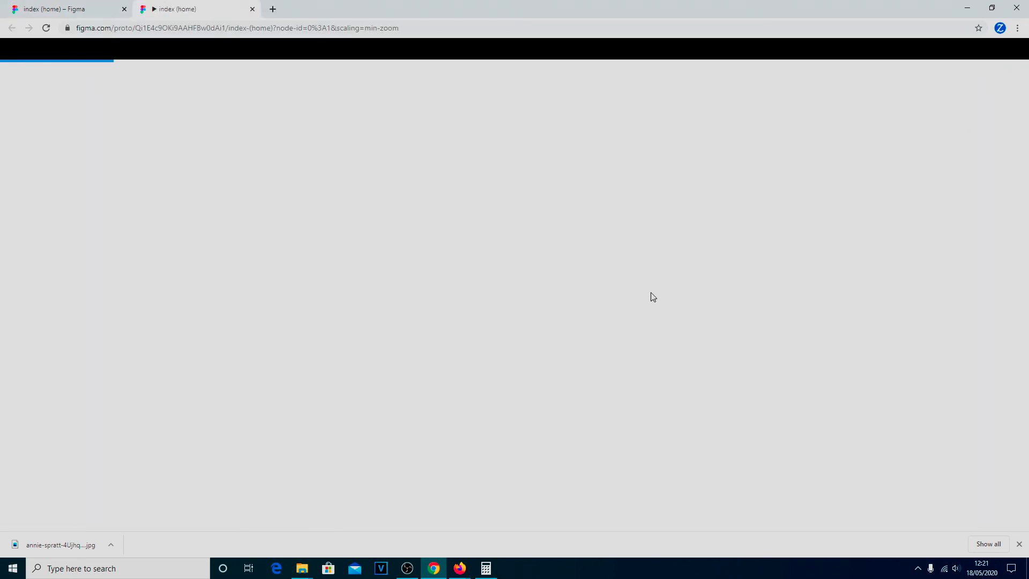